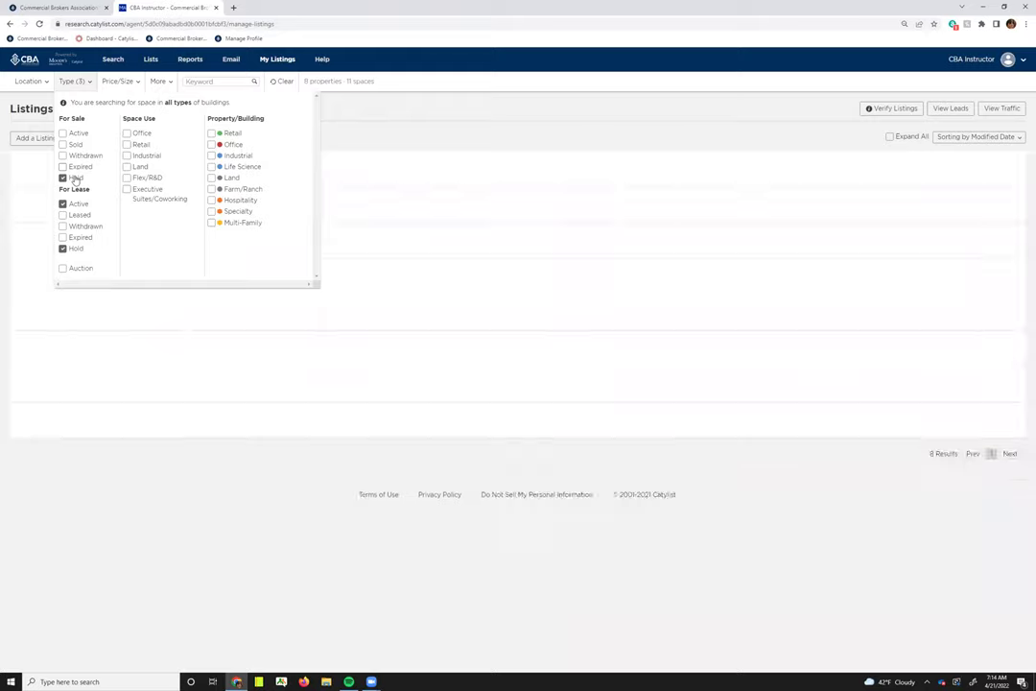
# Filter the listings to Sold and Withdrawn for sale and to Leased and Withdrawn for lease, with Active and Hold excluded.
pyautogui.click(71, 145)
pyautogui.click(81, 157)
pyautogui.click(63, 203)
pyautogui.click(63, 249)
pyautogui.click(63, 215)
pyautogui.click(63, 227)
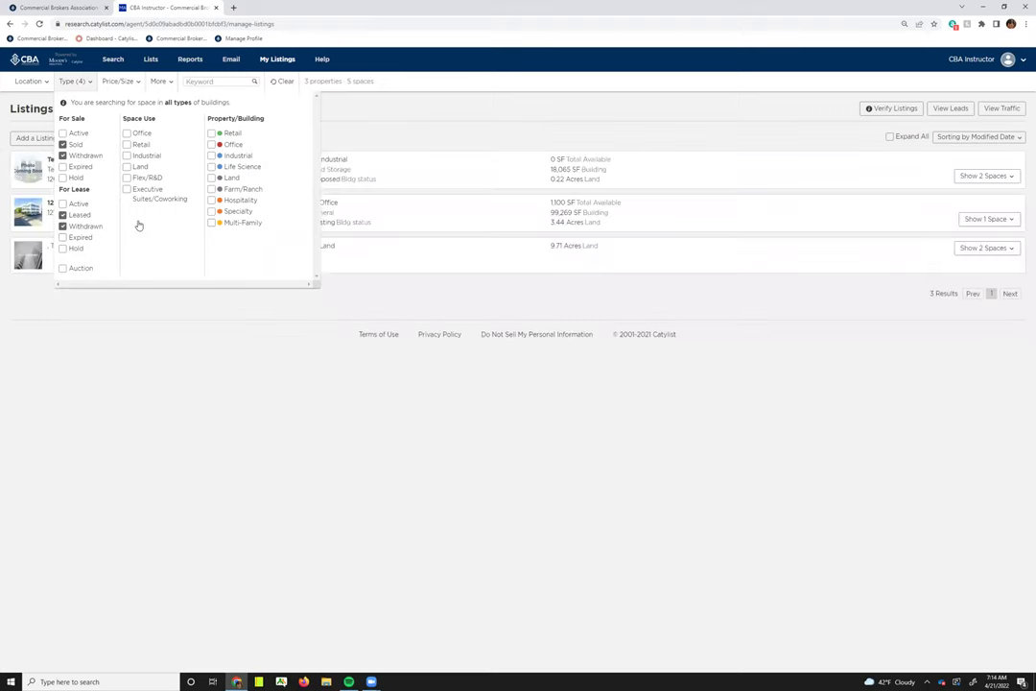
# Restrict the listing type filter to Active and Hold for both sale and lease.
pyautogui.click(63, 215)
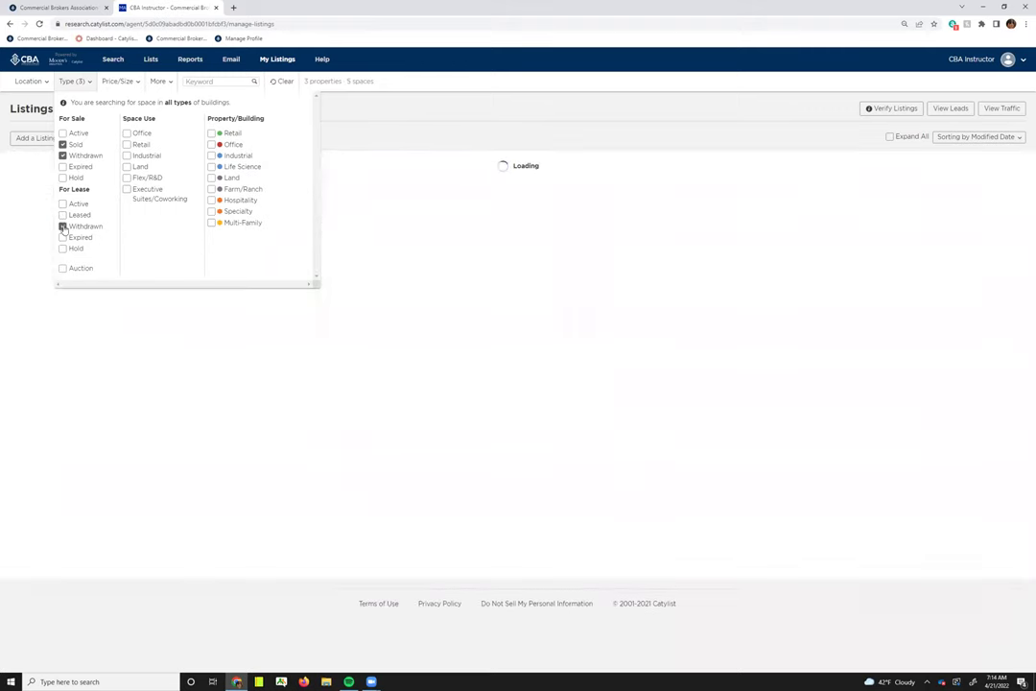
pyautogui.click(63, 227)
pyautogui.click(63, 204)
pyautogui.click(63, 249)
pyautogui.click(63, 154)
pyautogui.click(64, 144)
pyautogui.click(63, 133)
pyautogui.click(63, 178)
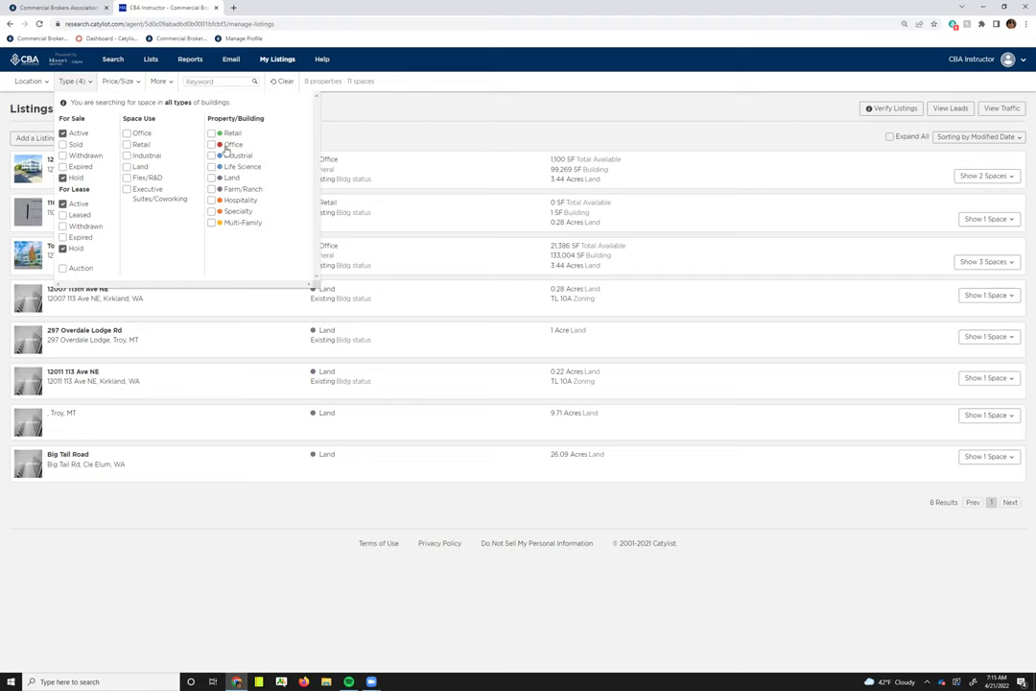
pyautogui.click(328, 109)
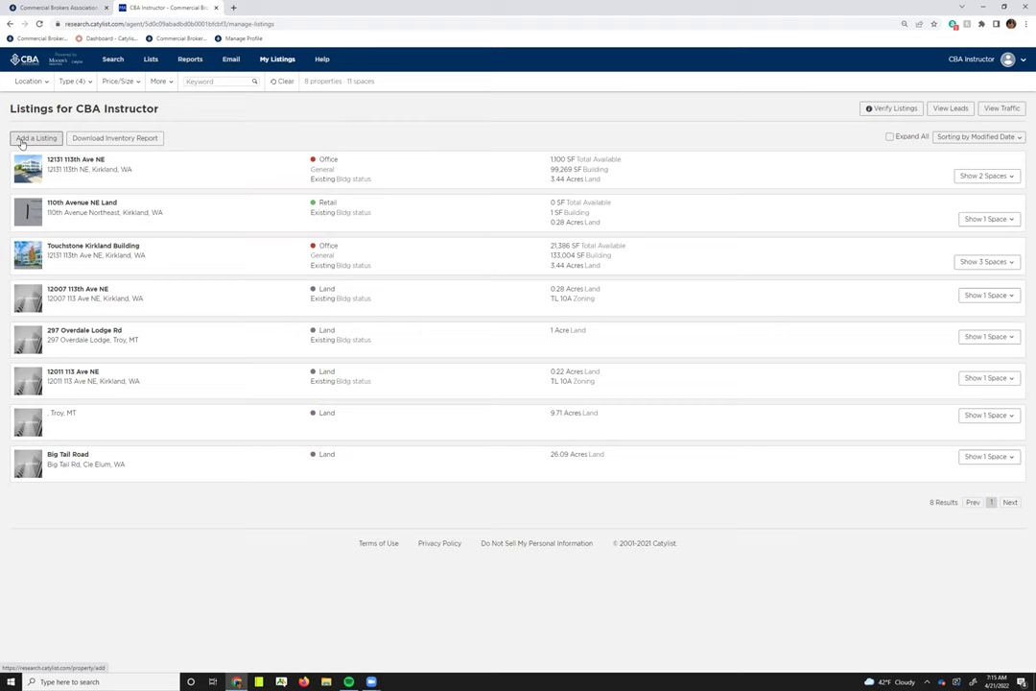
# Generate the inventory report in the Summary with Space (PDF) format, view it, and return to the listings.
pyautogui.click(111, 140)
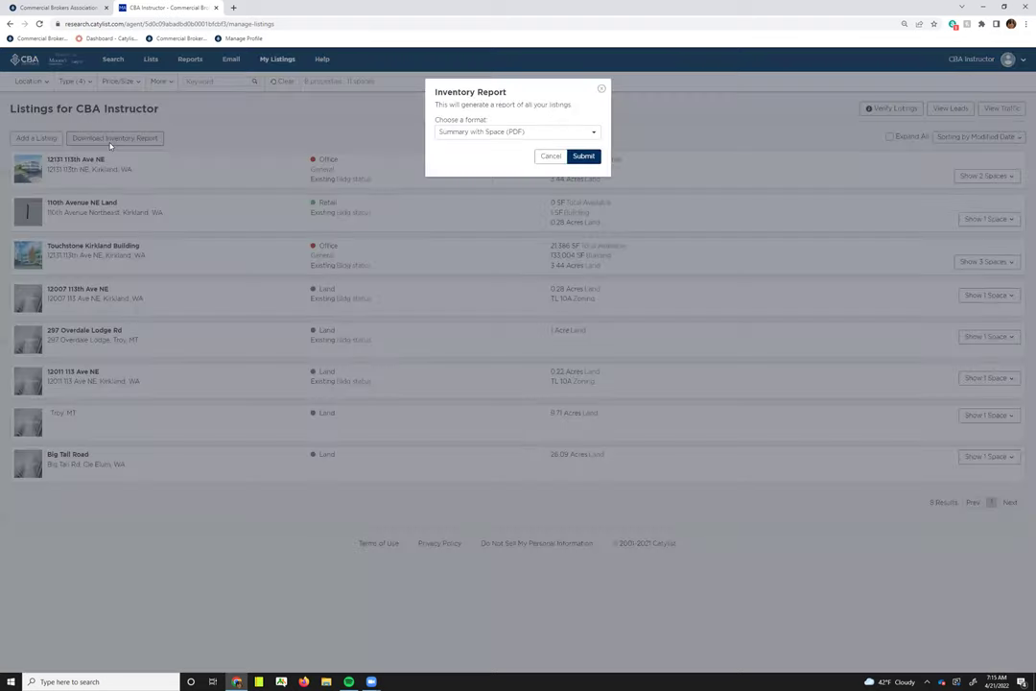
pyautogui.click(533, 132)
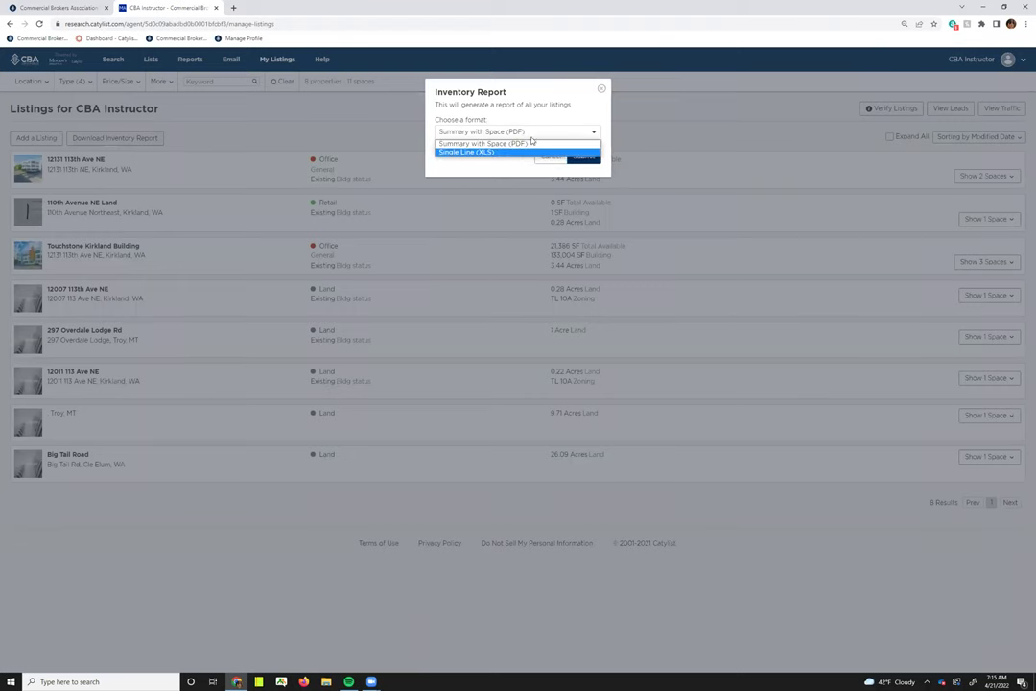
pyautogui.click(555, 97)
pyautogui.click(580, 156)
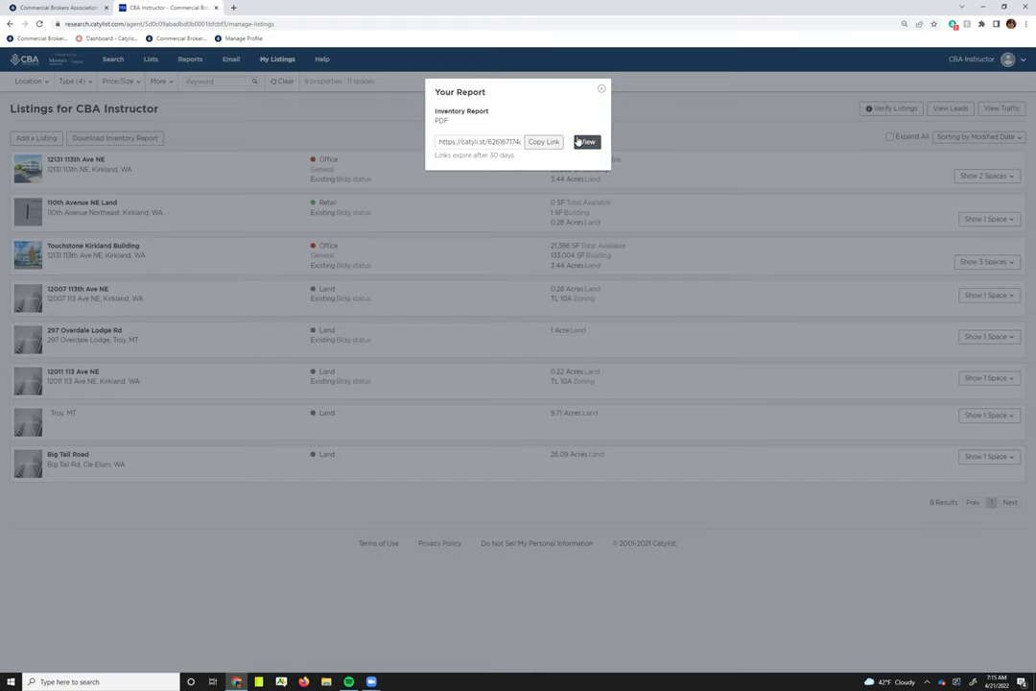
pyautogui.click(579, 141)
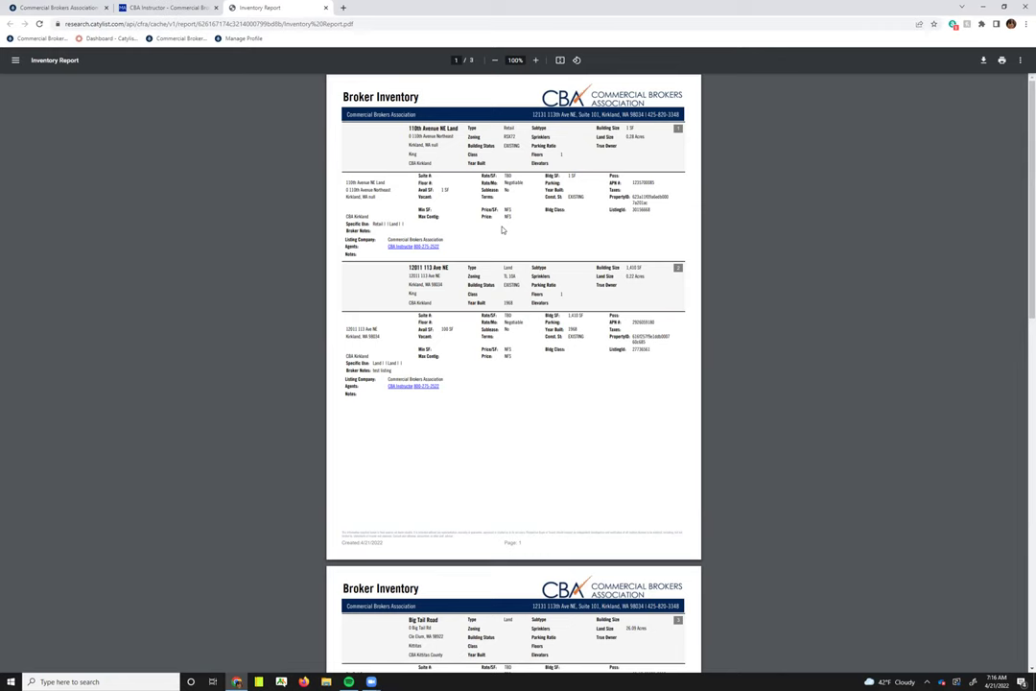
pyautogui.click(174, 6)
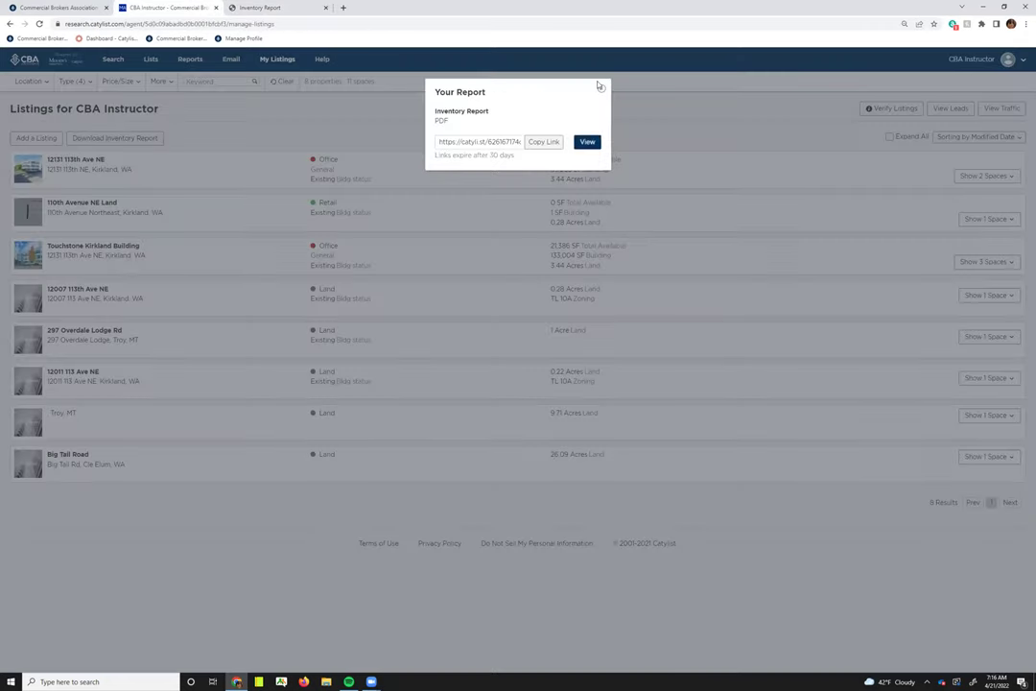
pyautogui.click(601, 90)
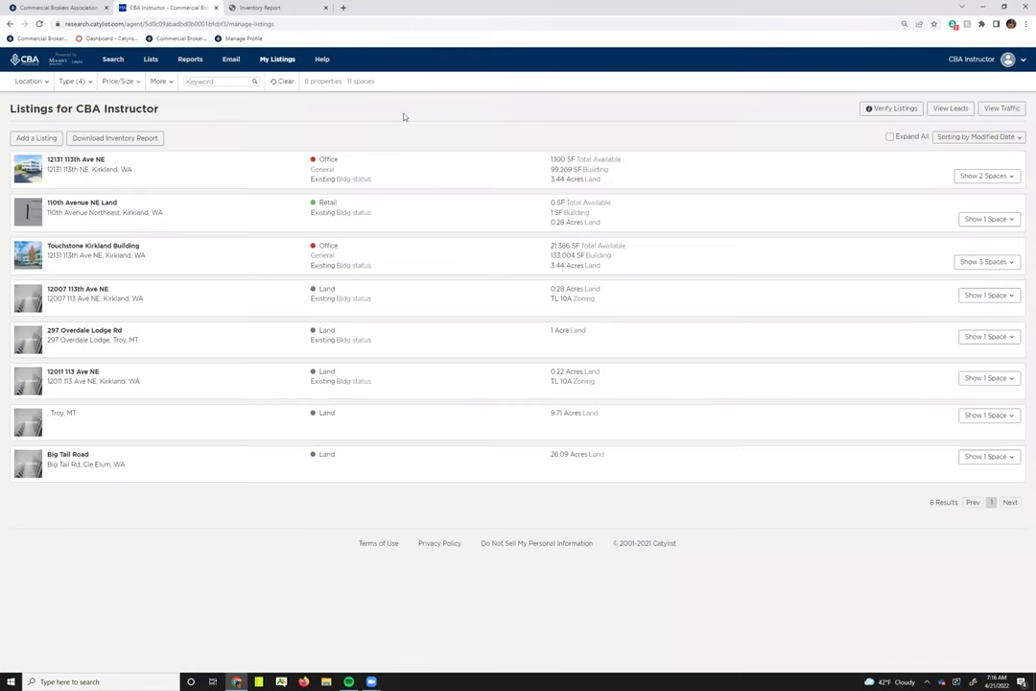
# Verify the industrial lease space of the Big Tail Road property.
pyautogui.click(887, 109)
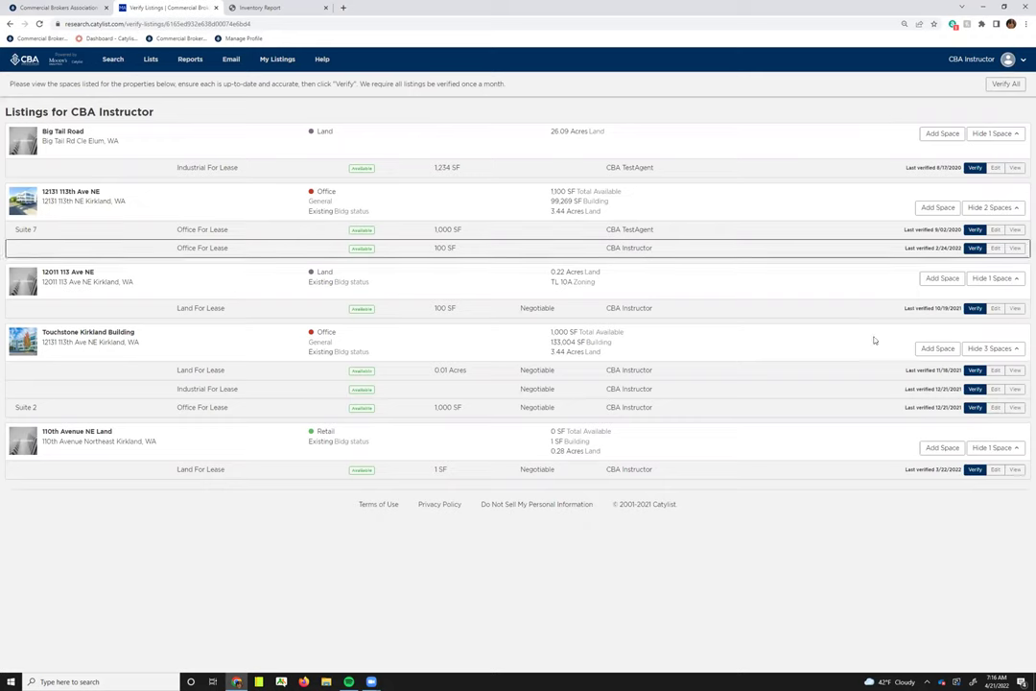
pyautogui.click(971, 168)
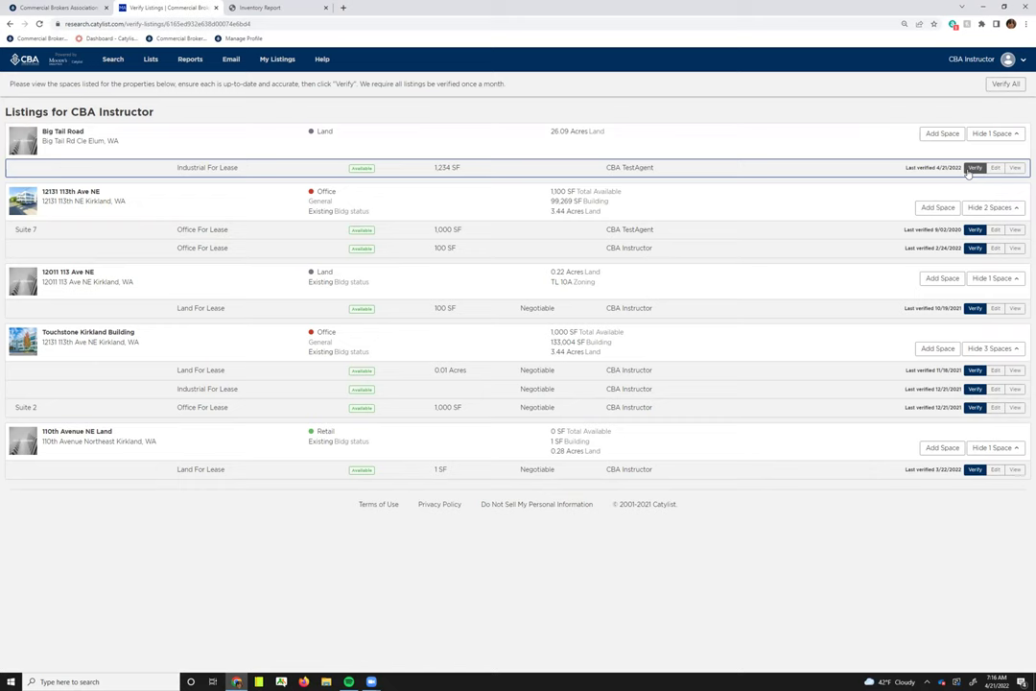
# Request verification of all listings, dismiss the confirmation, and return to the listings overview.
pyautogui.click(1004, 84)
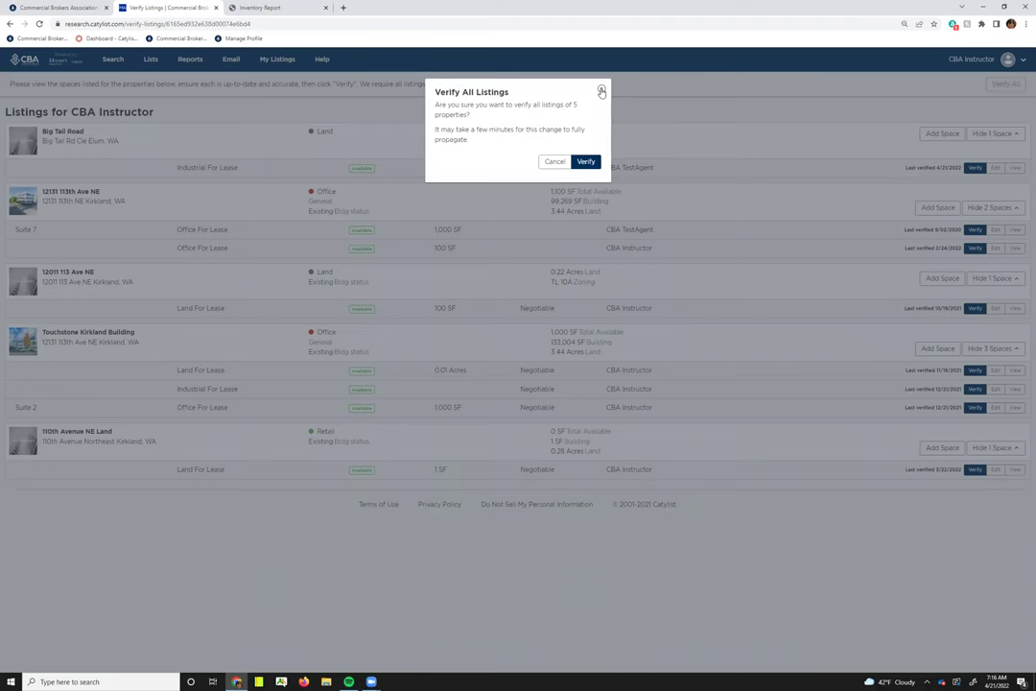
pyautogui.click(601, 91)
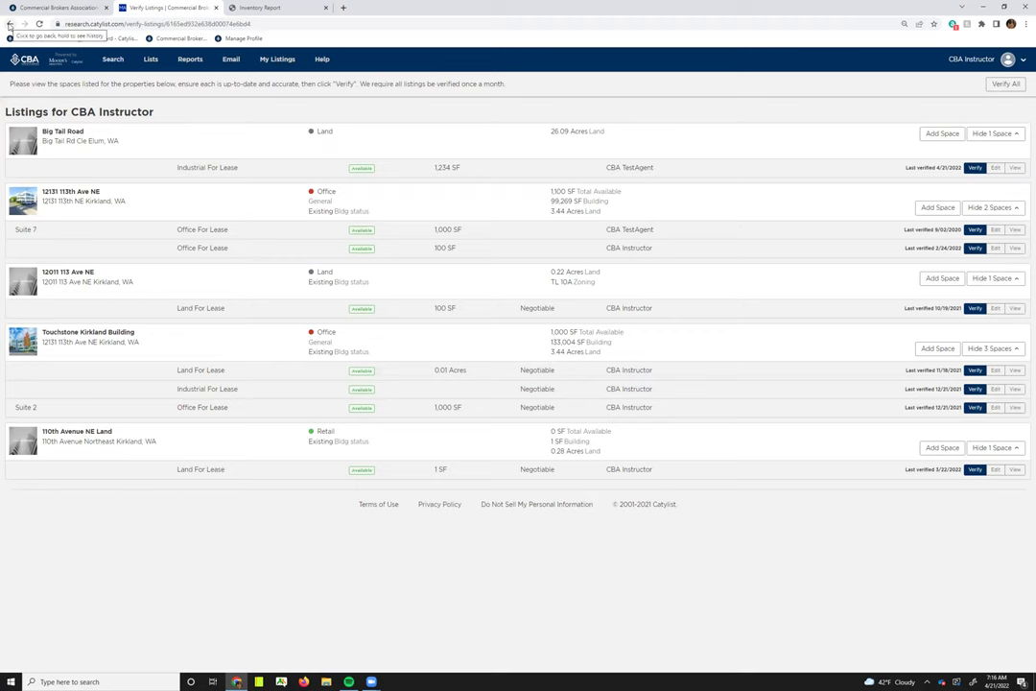
pyautogui.click(277, 59)
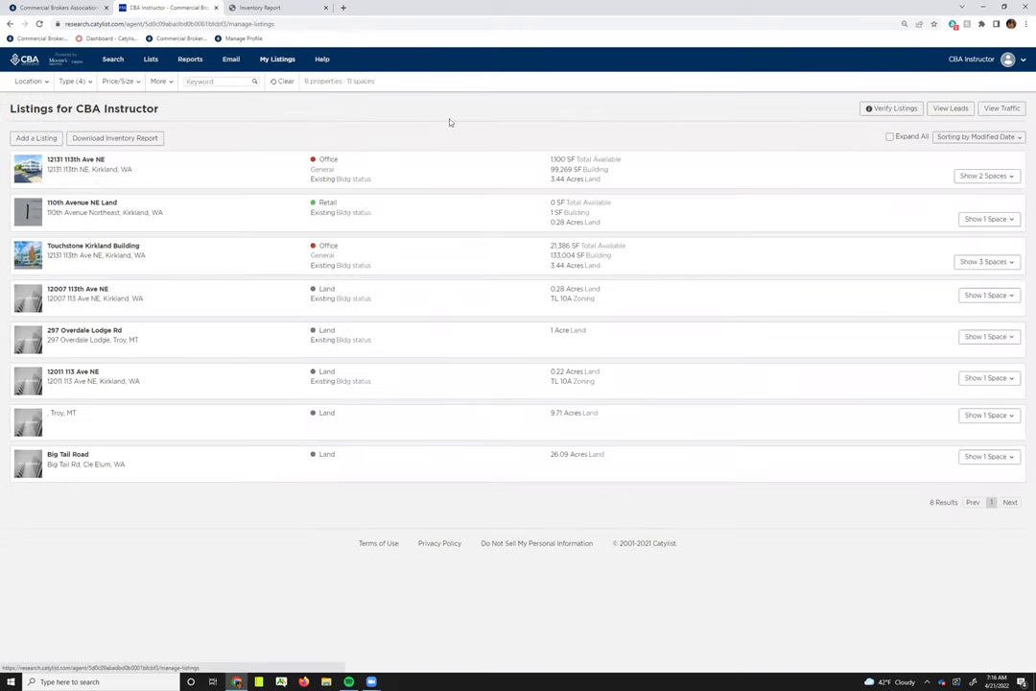
# View the leads for all listings and return to the listings overview.
pyautogui.click(952, 109)
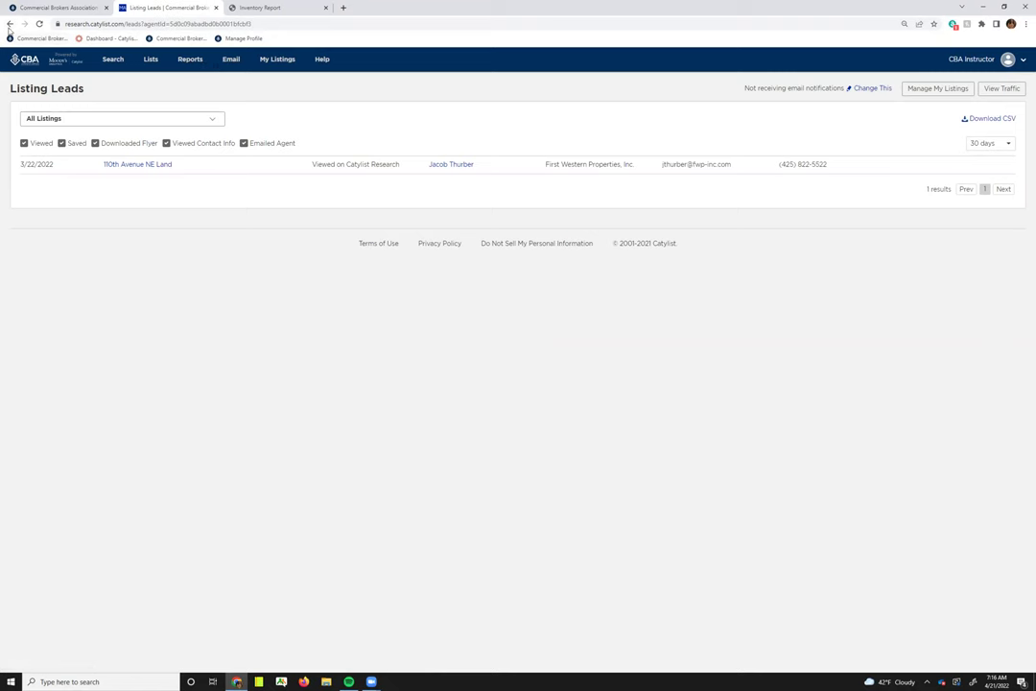
pyautogui.click(10, 23)
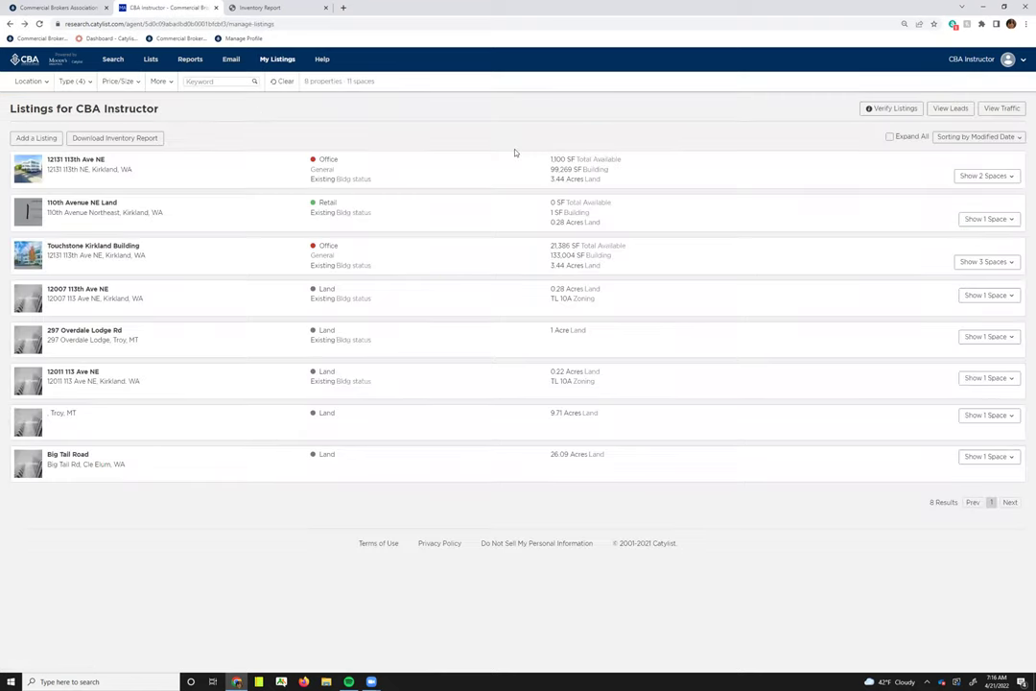
# View the listing traffic for the Touchstone Kirkland Building land lease, and switch the traffic view back to All Listings.
pyautogui.click(994, 109)
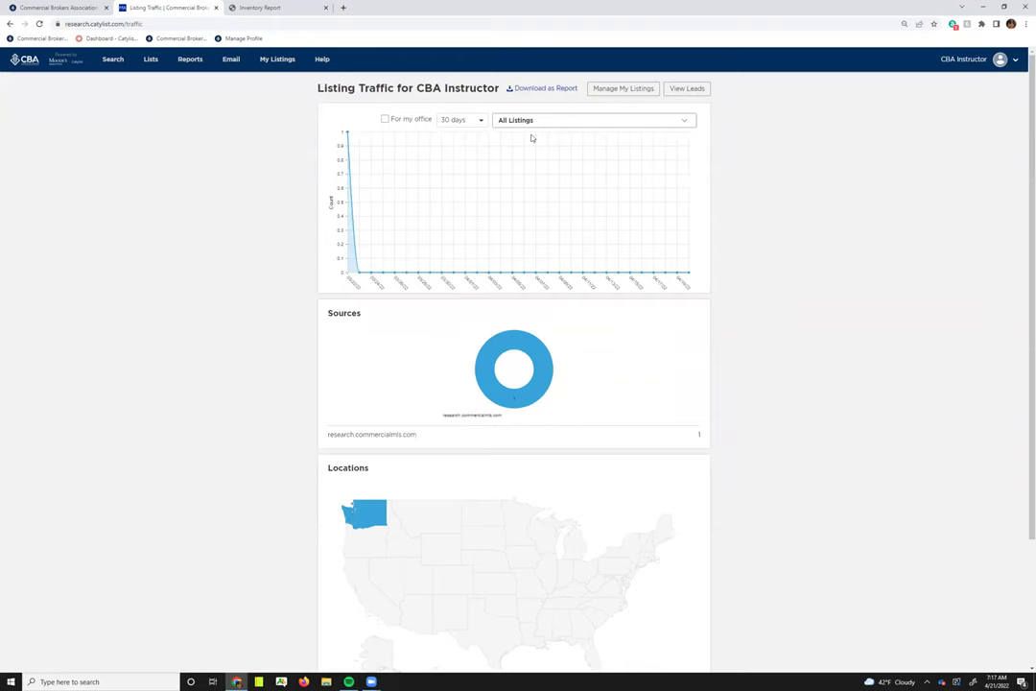
pyautogui.click(464, 121)
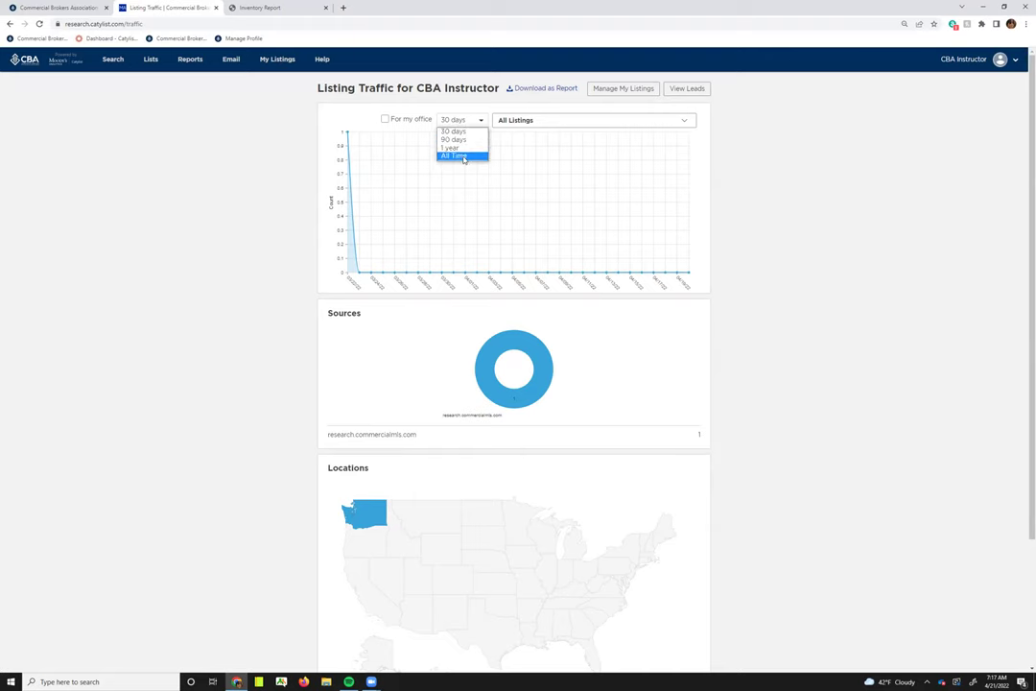
pyautogui.click(530, 119)
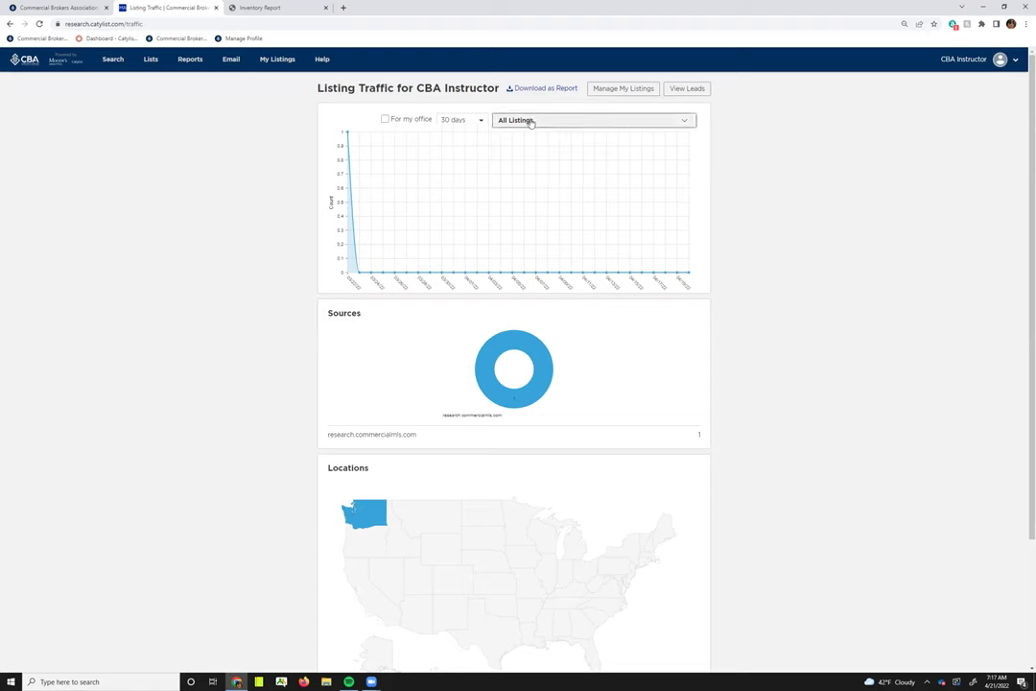
pyautogui.click(529, 121)
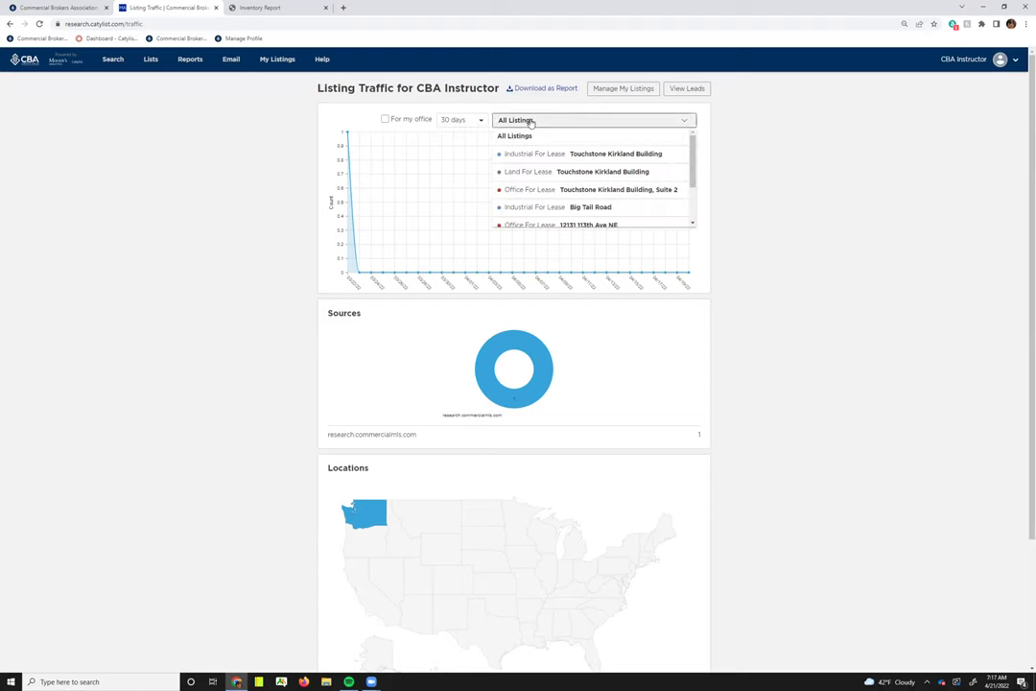
pyautogui.click(573, 170)
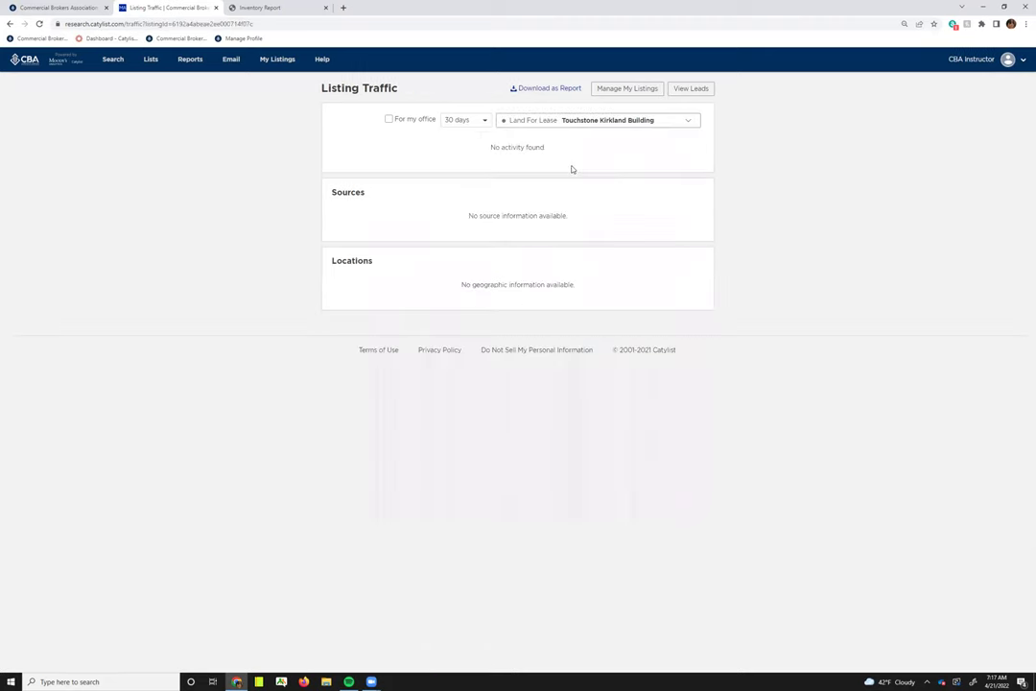
pyautogui.click(560, 124)
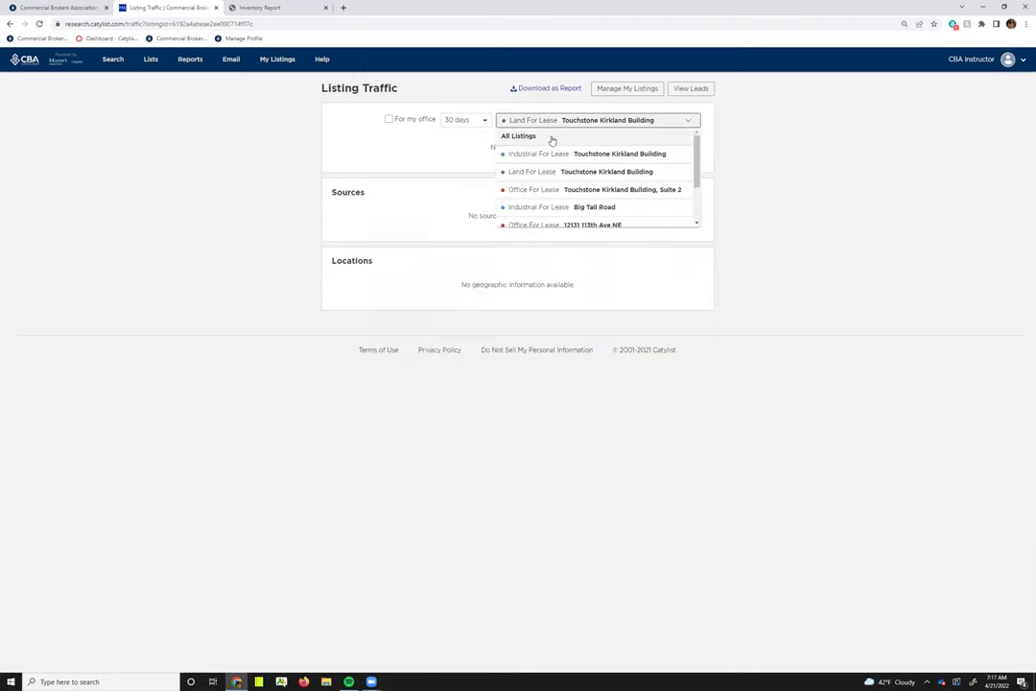
pyautogui.click(552, 137)
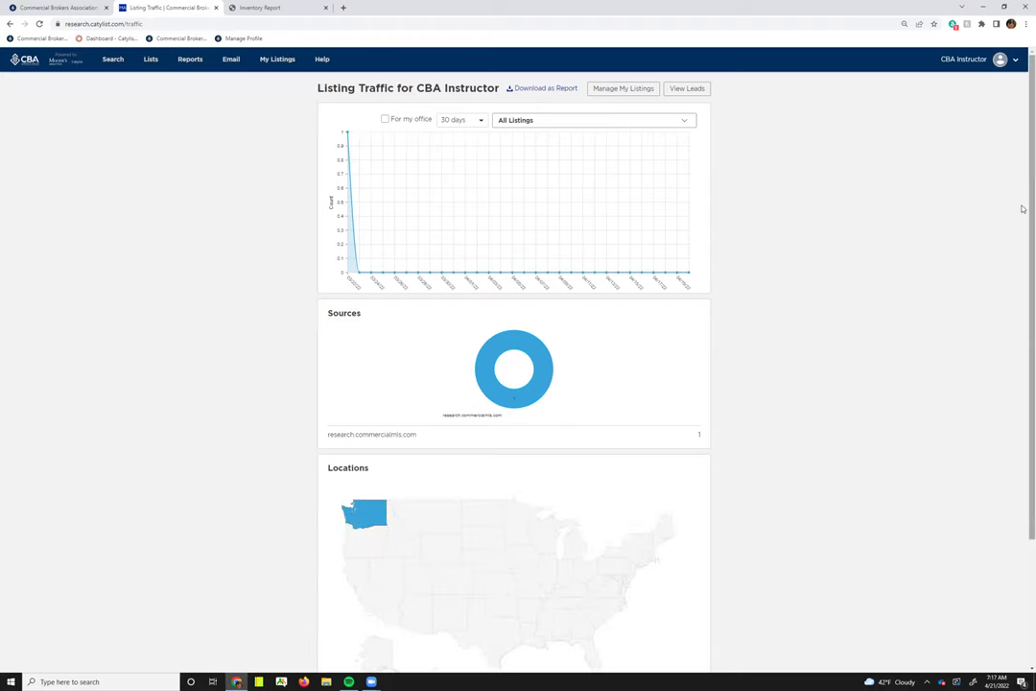
# Examine the traffic graph, sources and visitor locations for all listings, and return to the listings overview.
pyautogui.moveTo(1022, 209)
pyautogui.mouseDown()
pyautogui.moveTo(1022, 243)
pyautogui.moveTo(1021, 216)
pyautogui.mouseUp()
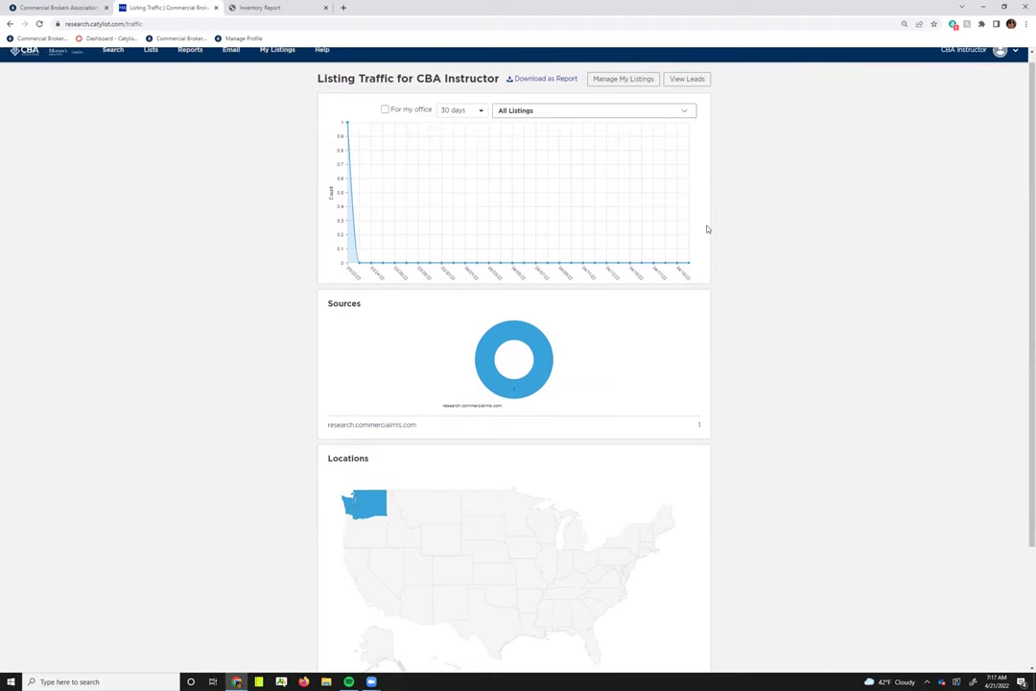
pyautogui.hotkey('ctrl', '+')
pyautogui.hotkey('ctrl', '+')
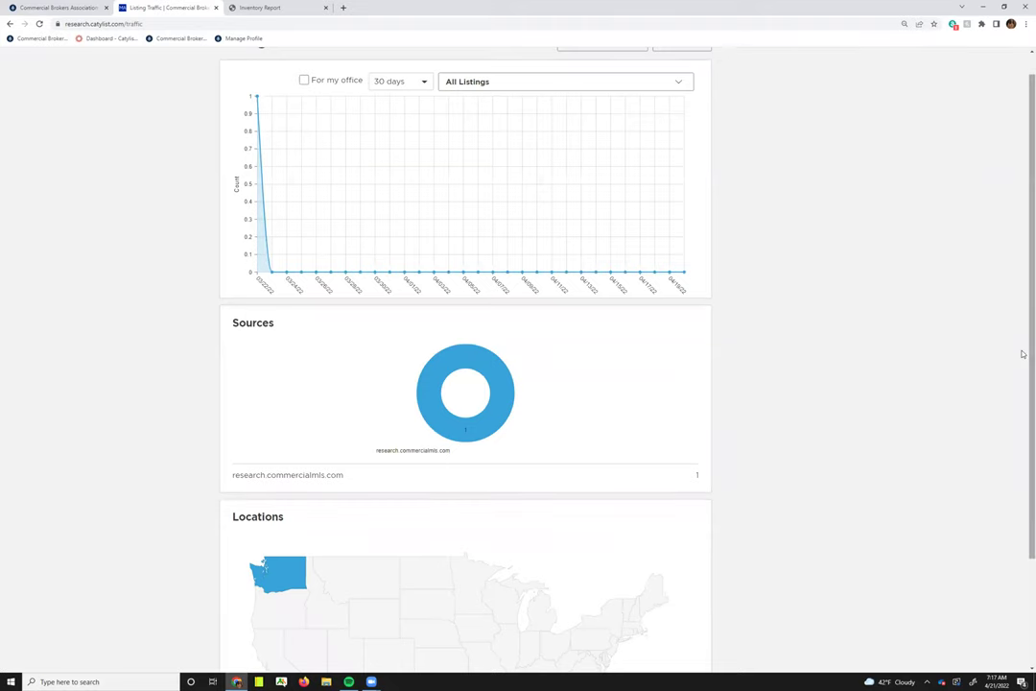
pyautogui.scroll(-3, 1023, 354)
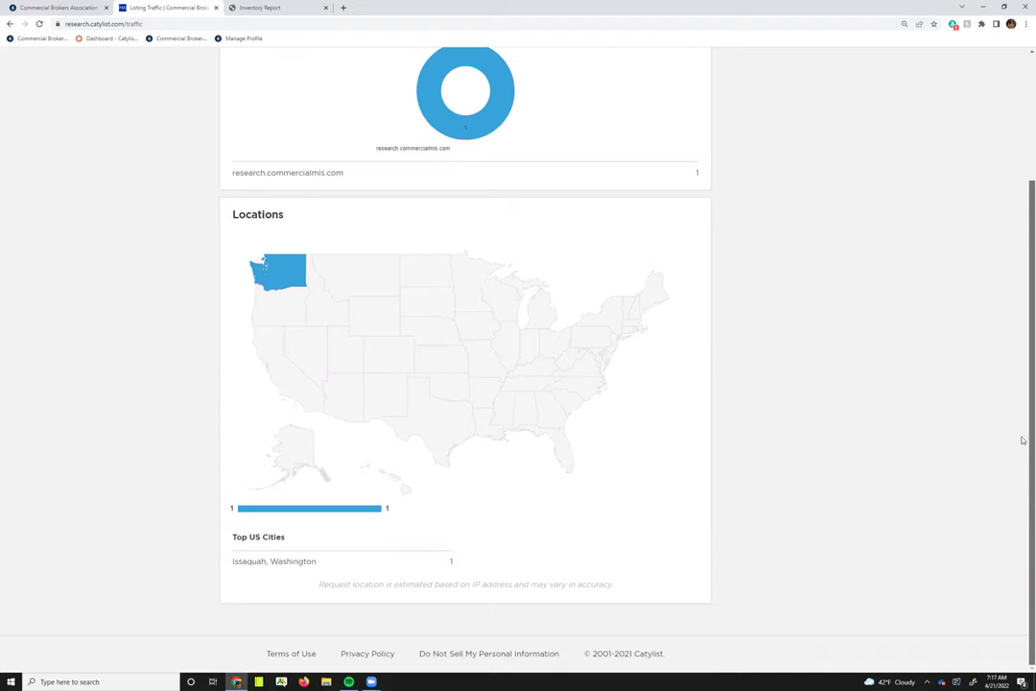
pyautogui.scroll(4, 1020, 441)
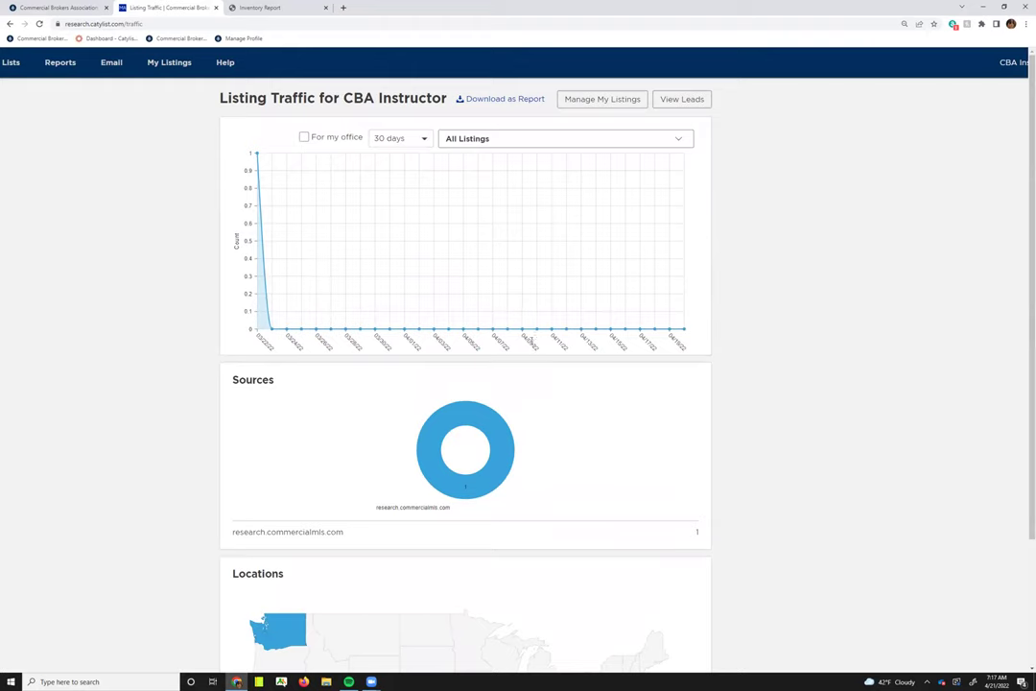
pyautogui.click(9, 23)
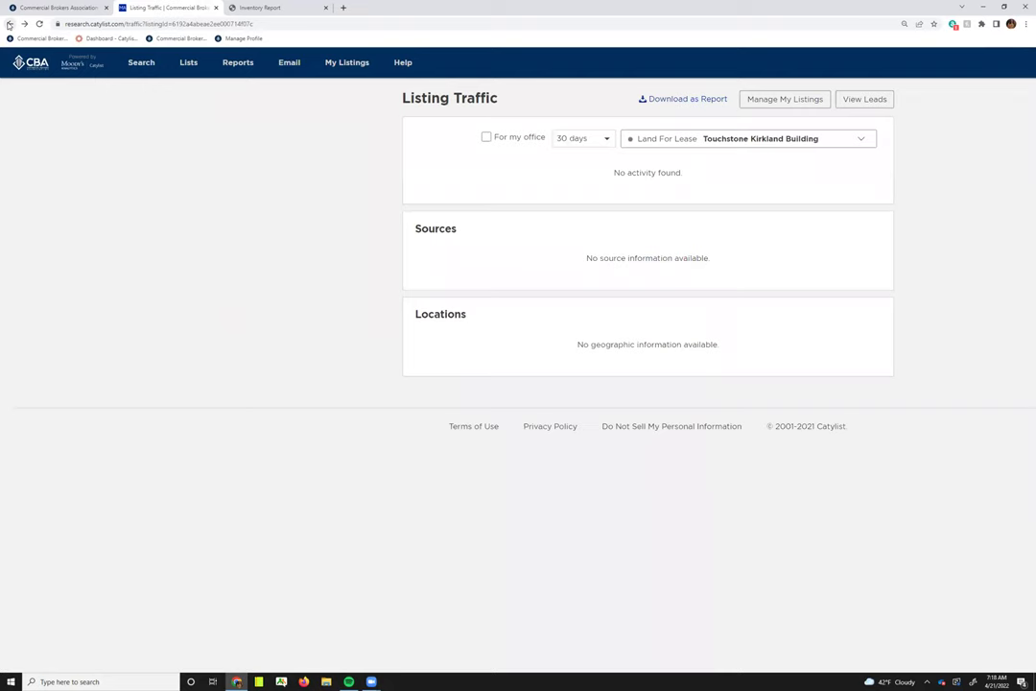
pyautogui.click(9, 23)
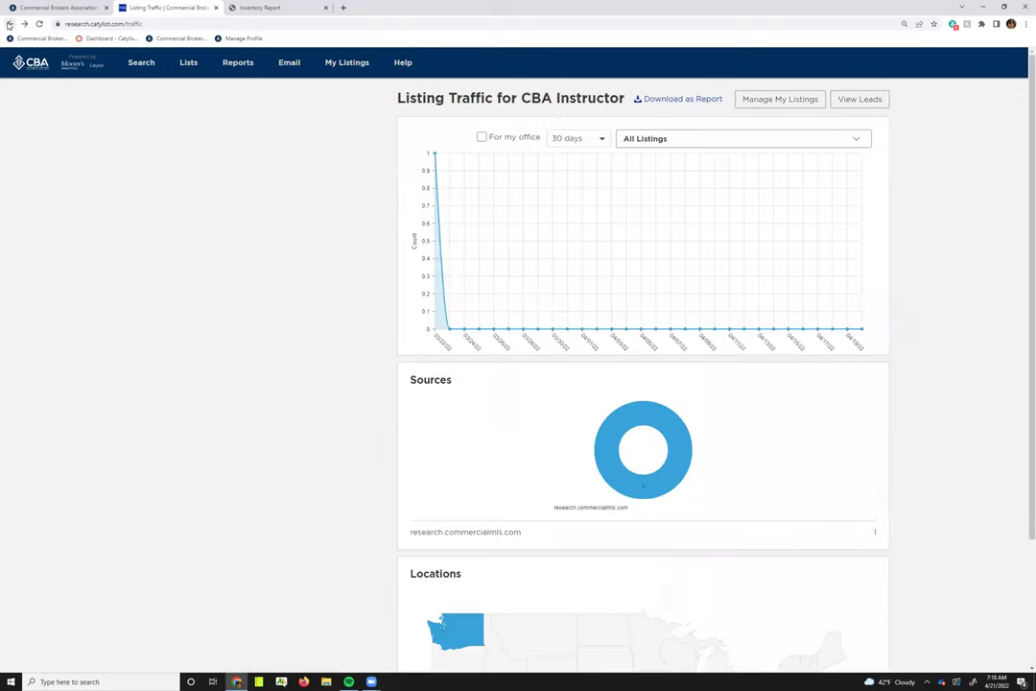
pyautogui.click(9, 24)
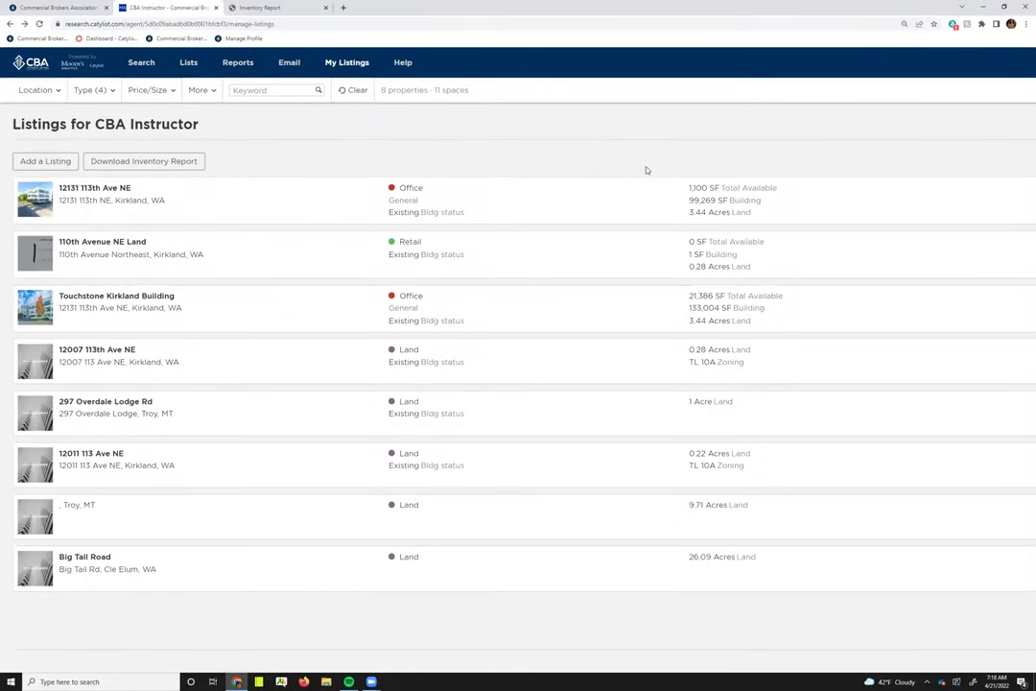
pyautogui.hotkey('ctrl', '0')
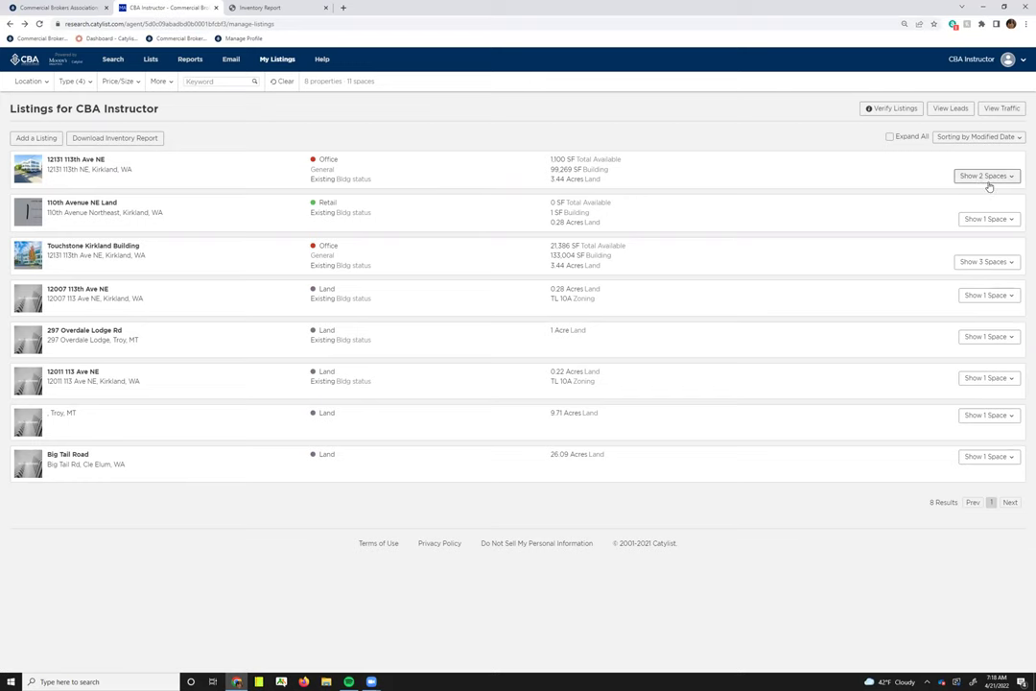
# Show the two spaces of the first listed office property, and expand the spaces of all listings.
pyautogui.click(988, 178)
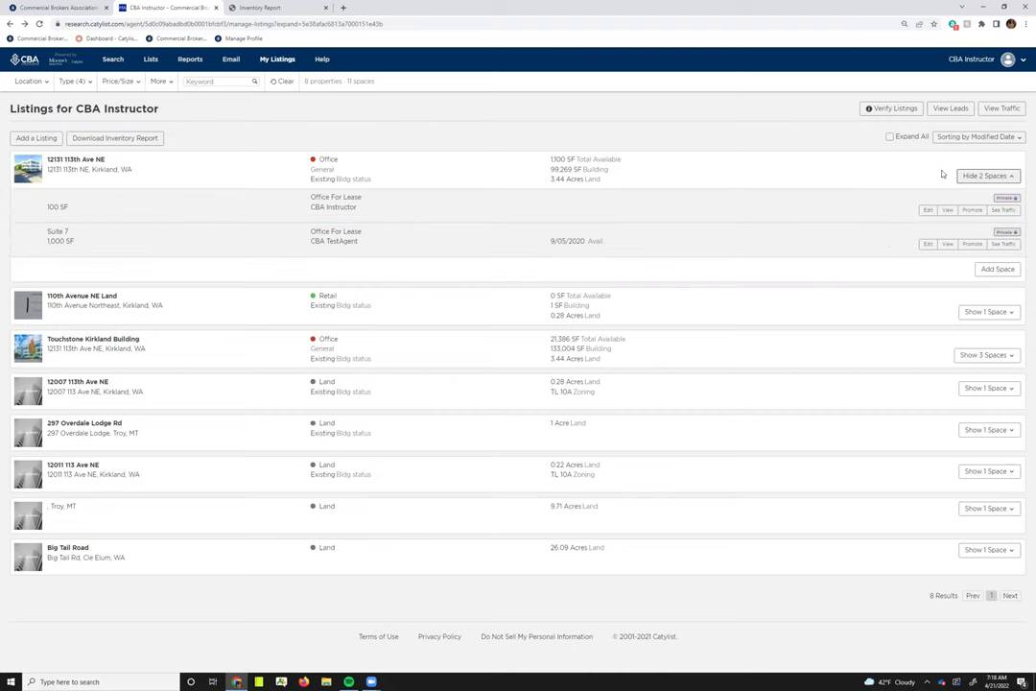
pyautogui.click(910, 138)
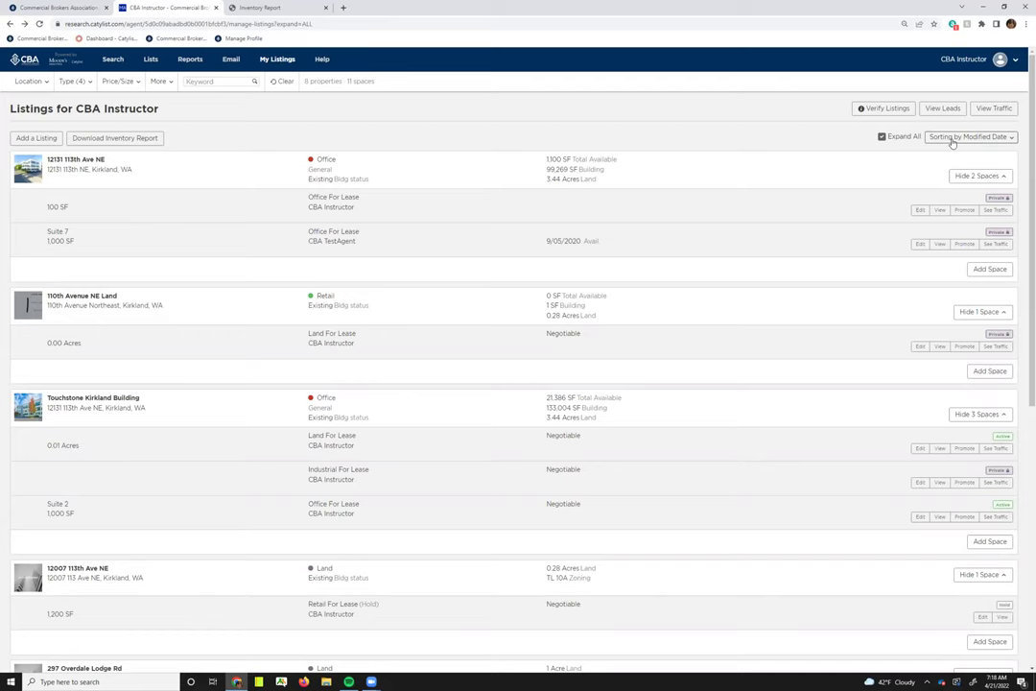
# Review the available primary sort fields for the listings, and close the sort options without applying a change.
pyautogui.click(952, 141)
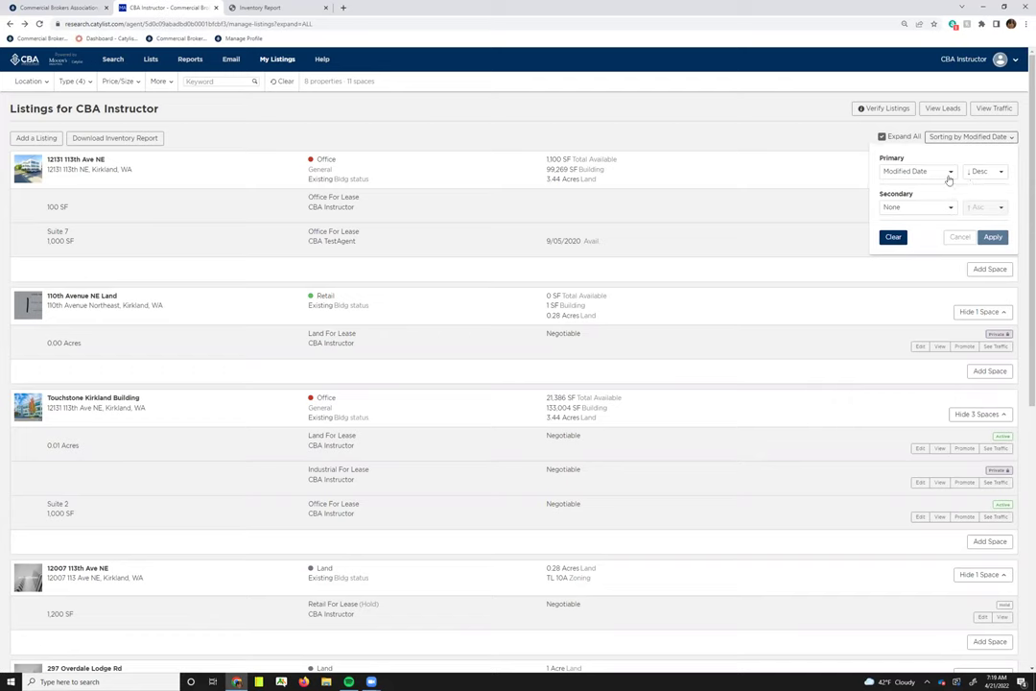
pyautogui.click(949, 179)
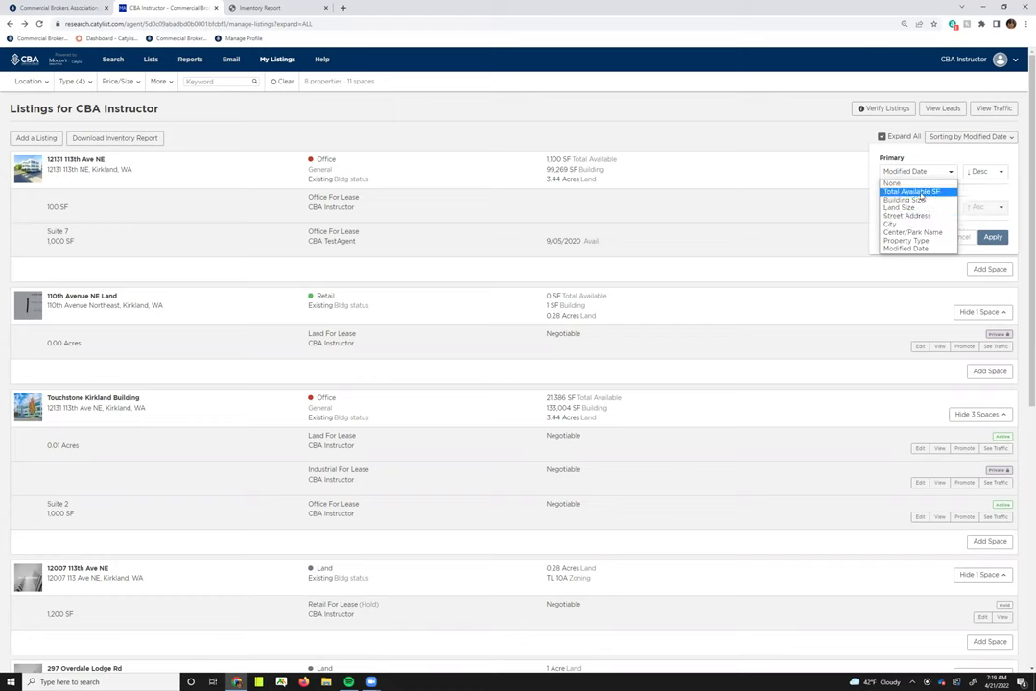
pyautogui.click(816, 145)
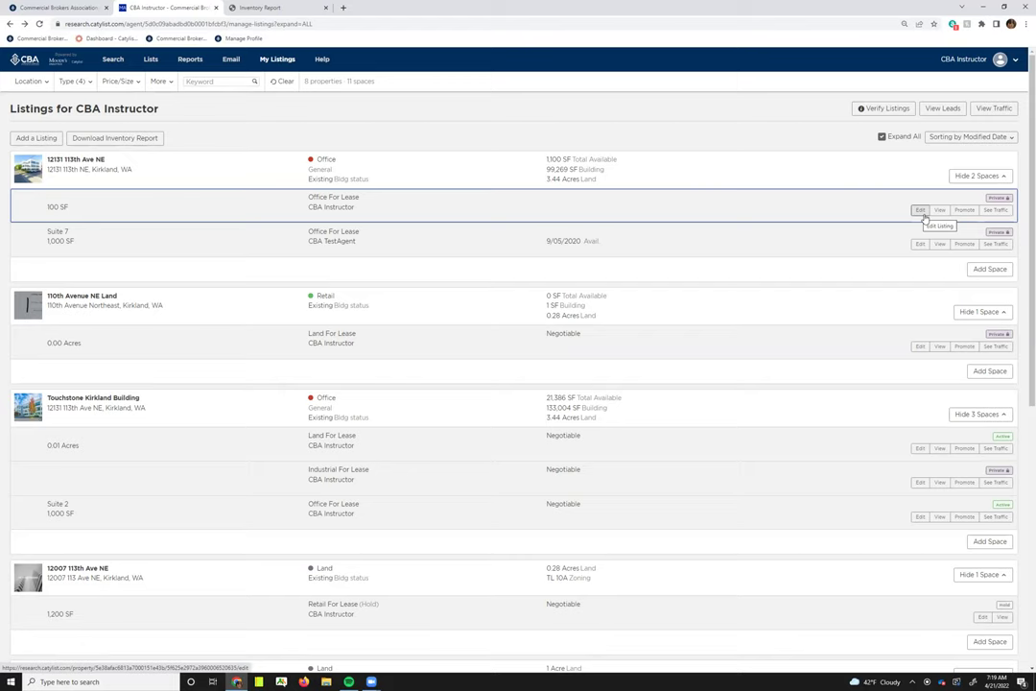
# Look at the edit form and the details page of the first property's 100 SF office lease, returning to the listings overview after each.
pyautogui.click(920, 210)
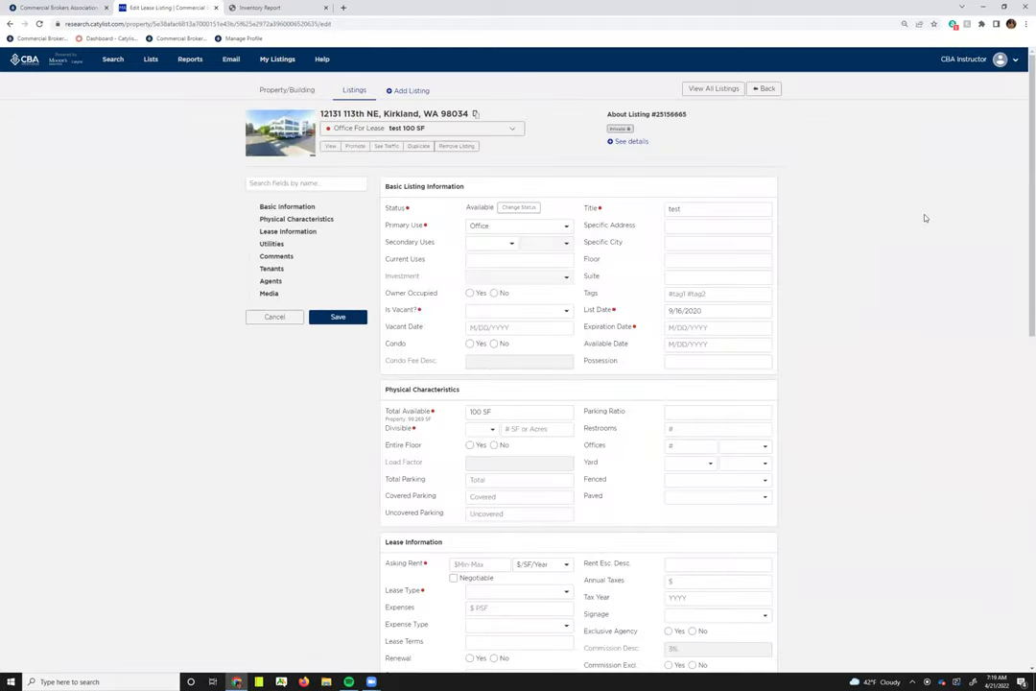
pyautogui.click(11, 23)
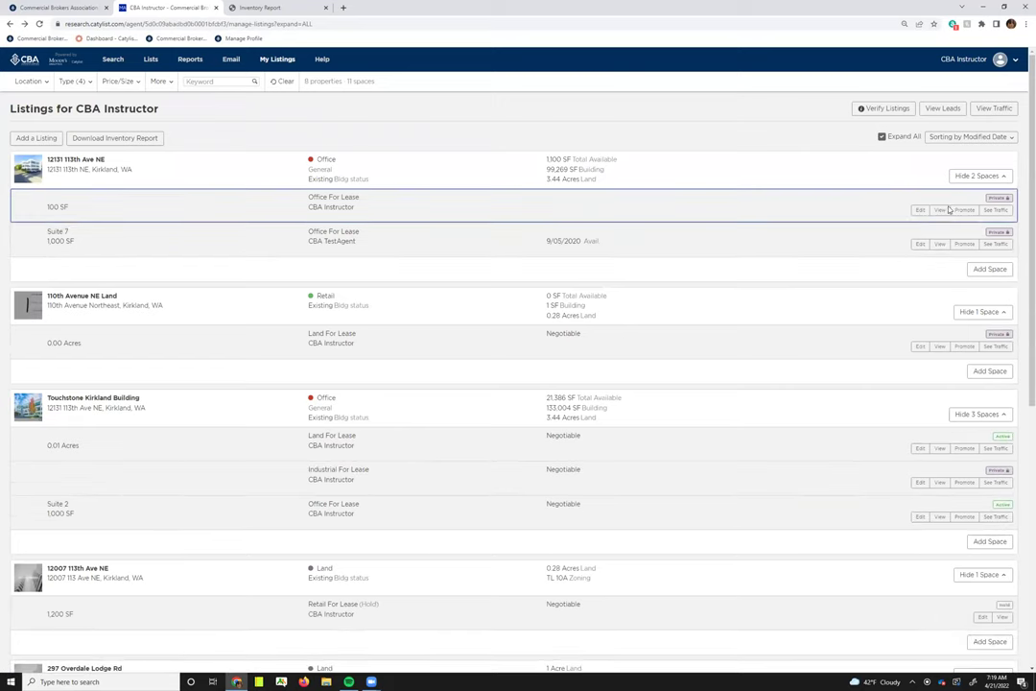
pyautogui.click(940, 210)
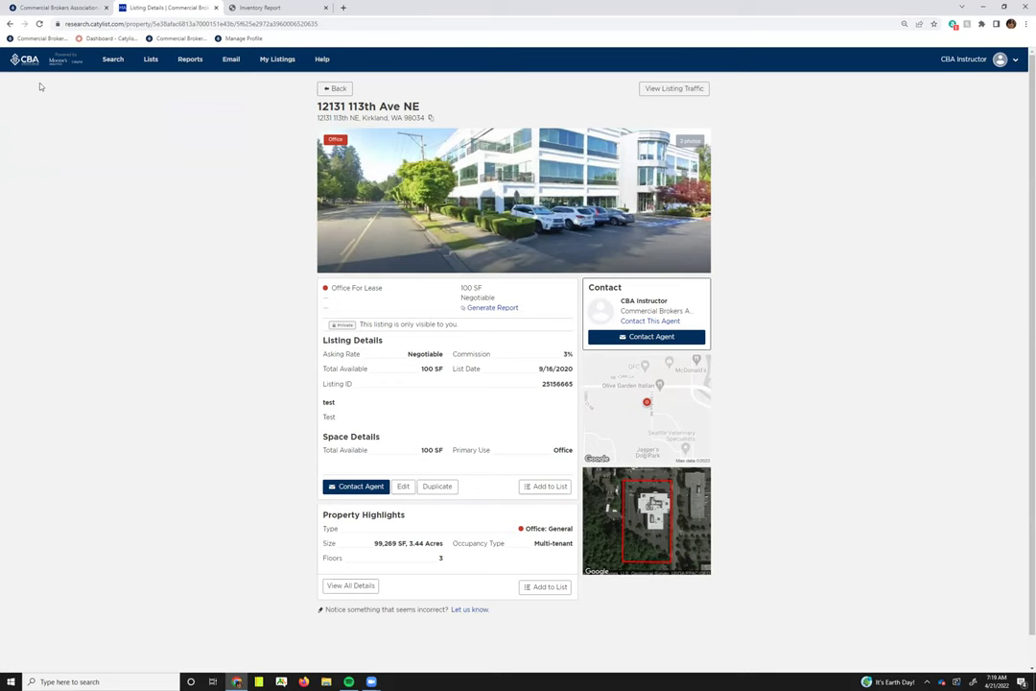
pyautogui.click(9, 25)
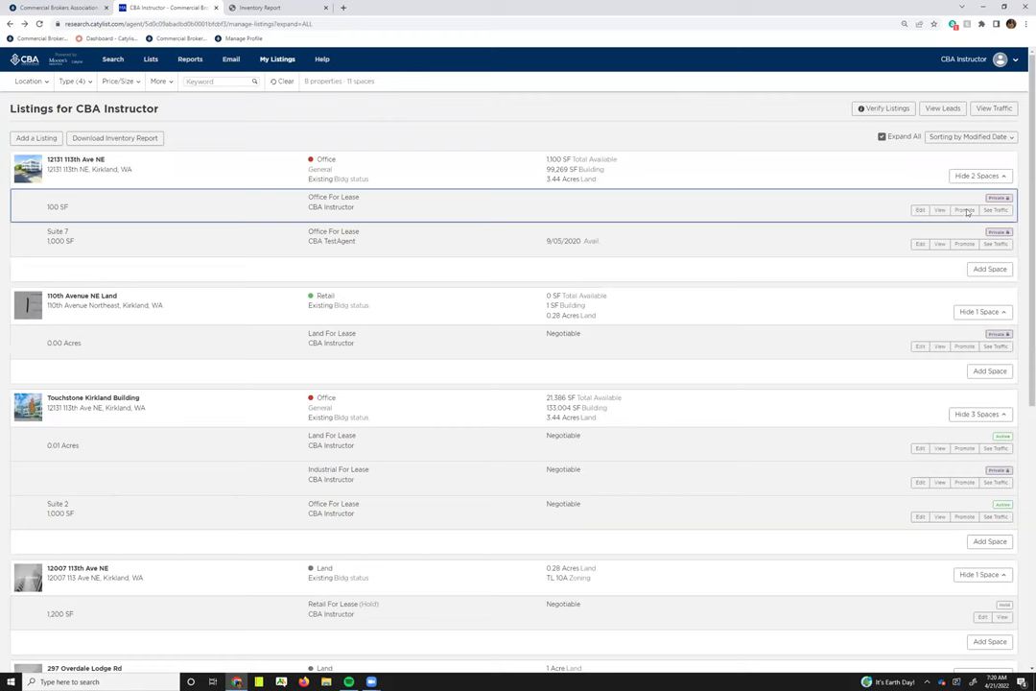
# Review the report components offered for promoting the first property's 100 SF office lease, and close the report options.
pyautogui.click(965, 210)
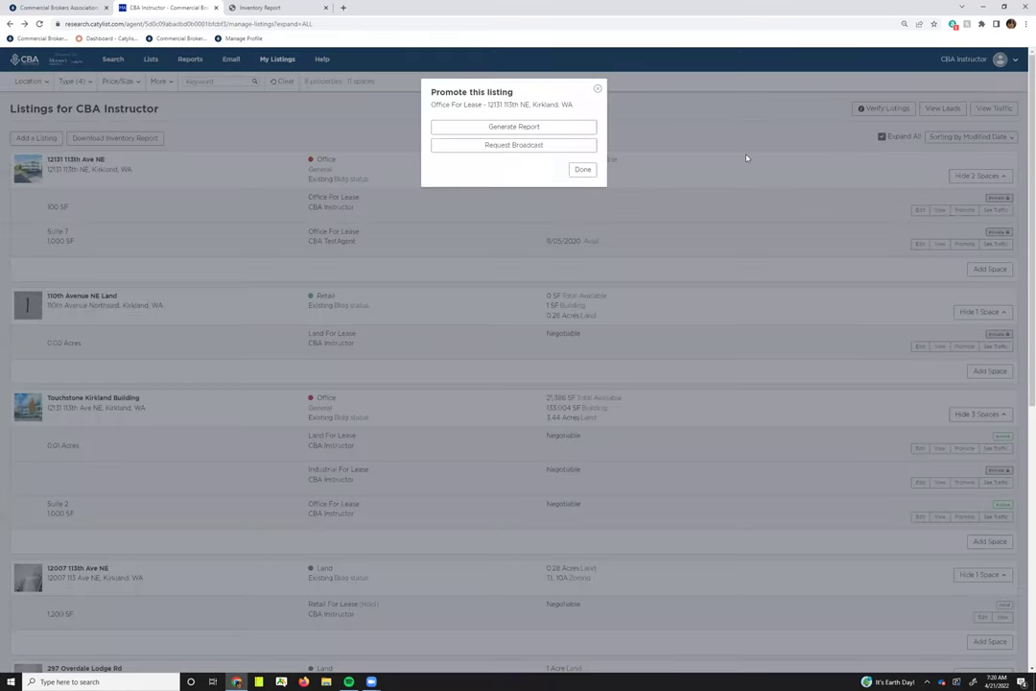
pyautogui.click(534, 125)
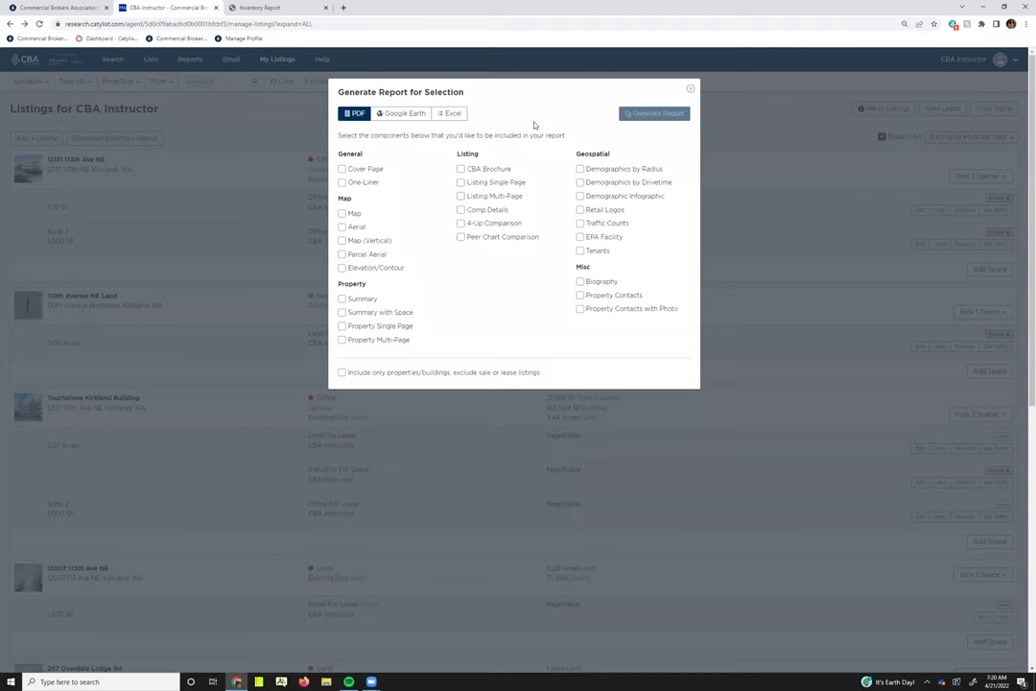
pyautogui.click(691, 91)
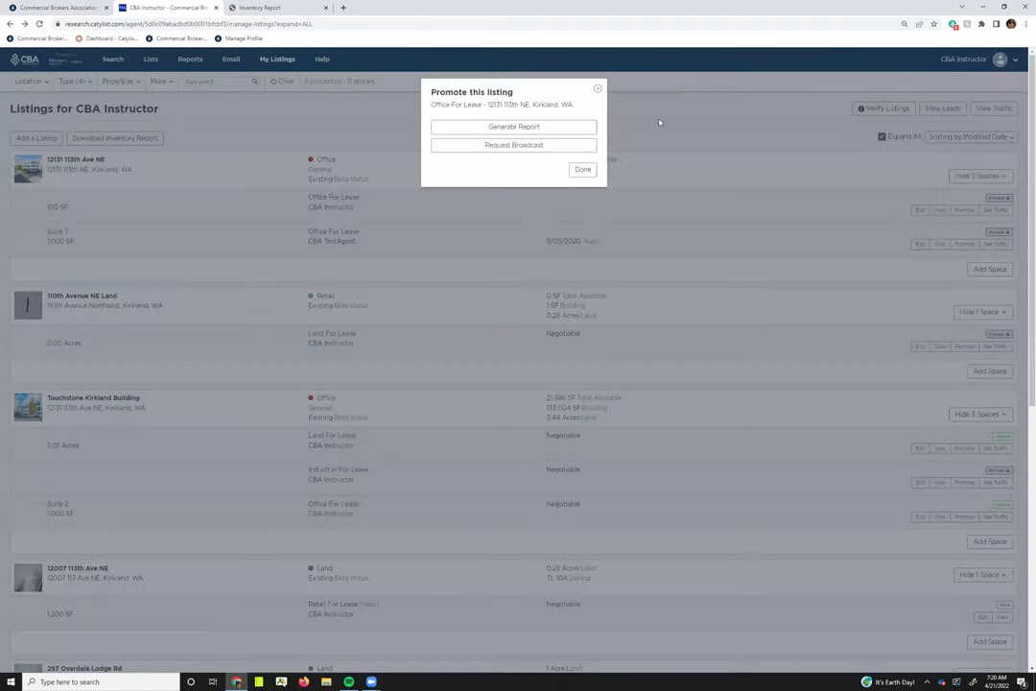
# Preview a broadcast request covering the 100 SF space and Suite 7, and close the promotion dialogs without submitting it.
pyautogui.click(575, 146)
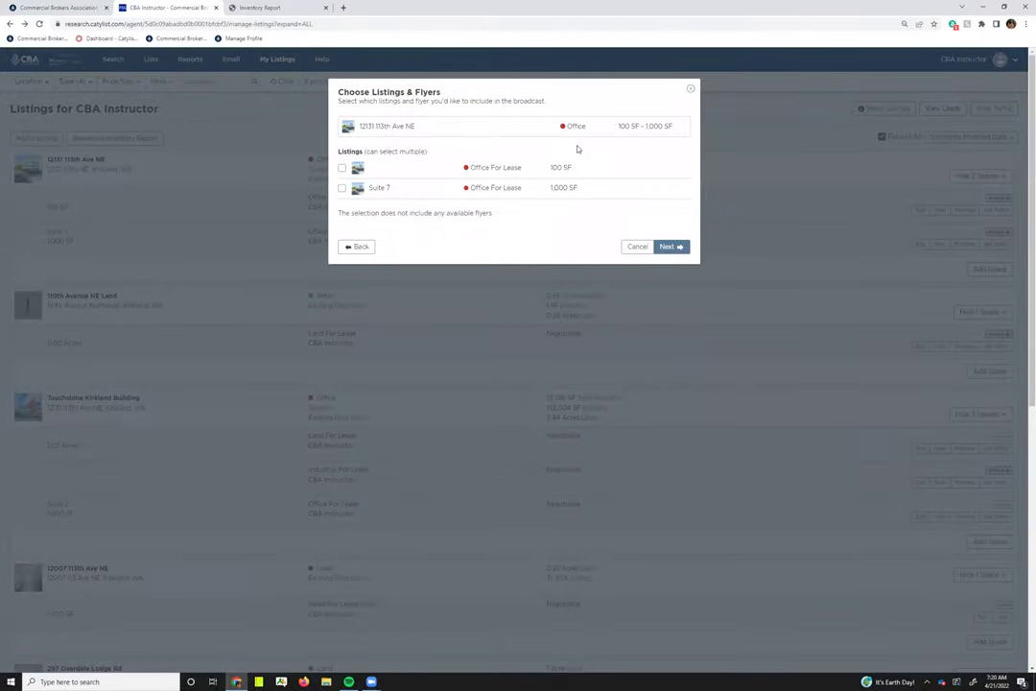
pyautogui.click(361, 169)
pyautogui.click(361, 188)
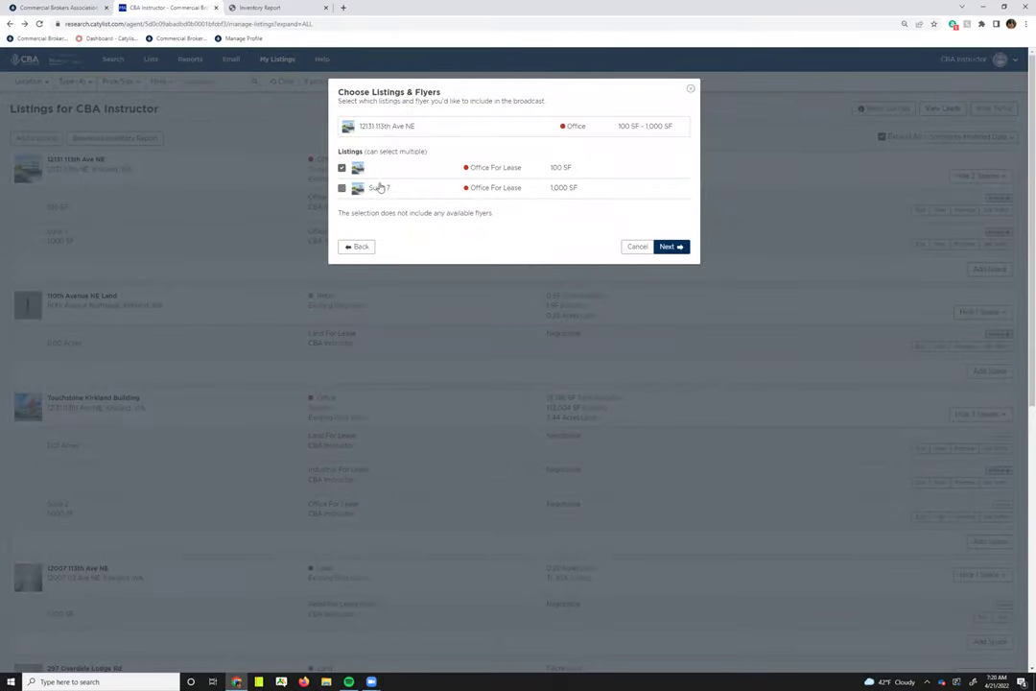
pyautogui.click(669, 247)
pyautogui.click(668, 246)
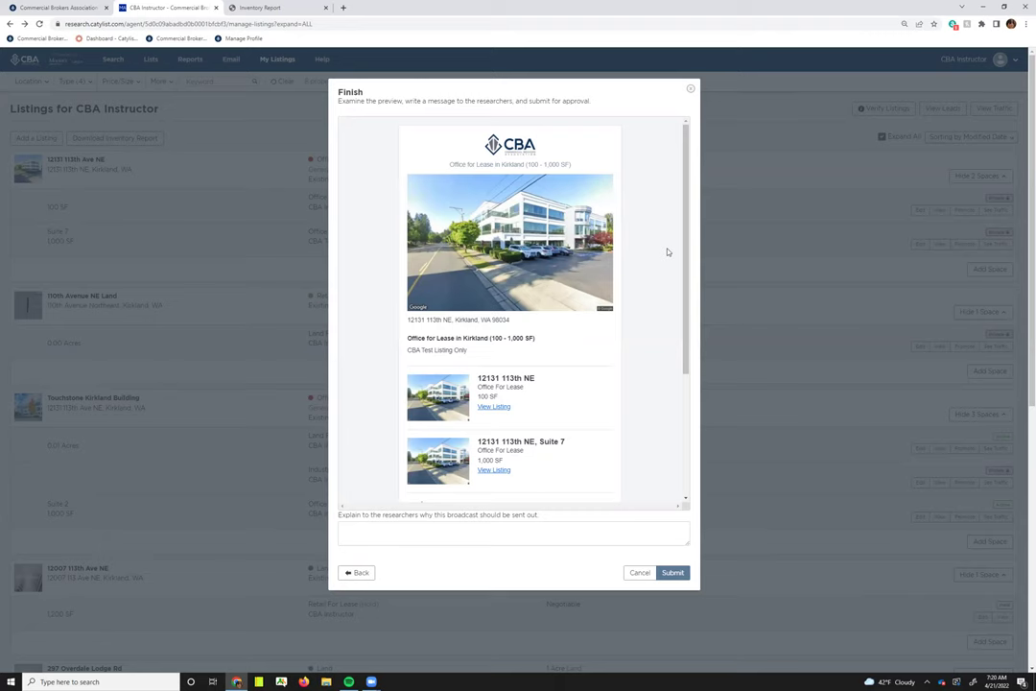
pyautogui.click(691, 91)
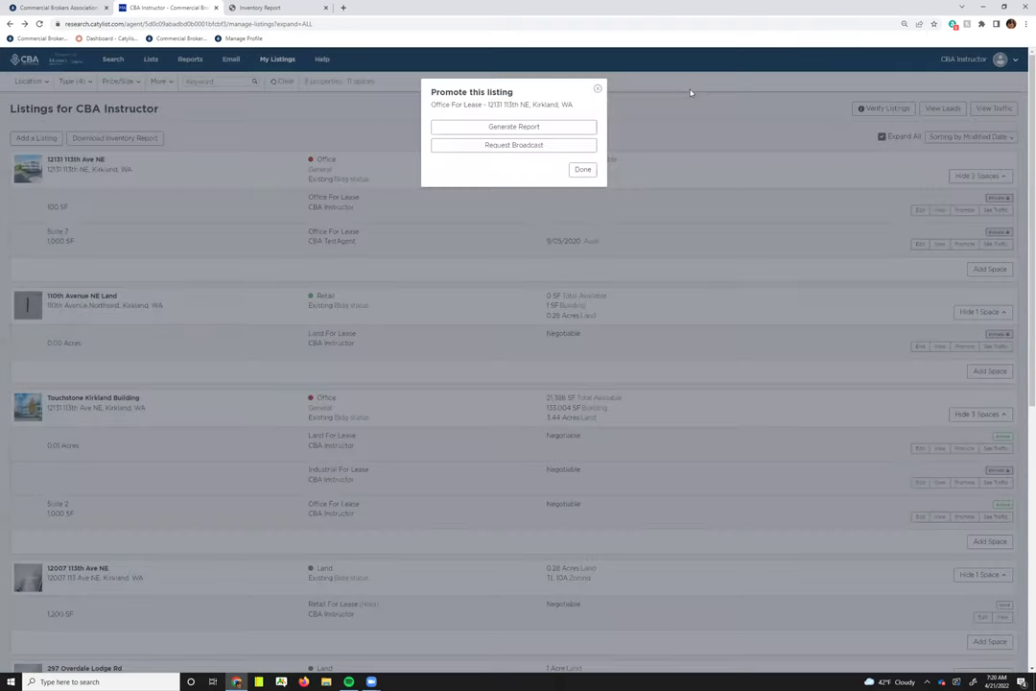
pyautogui.click(597, 90)
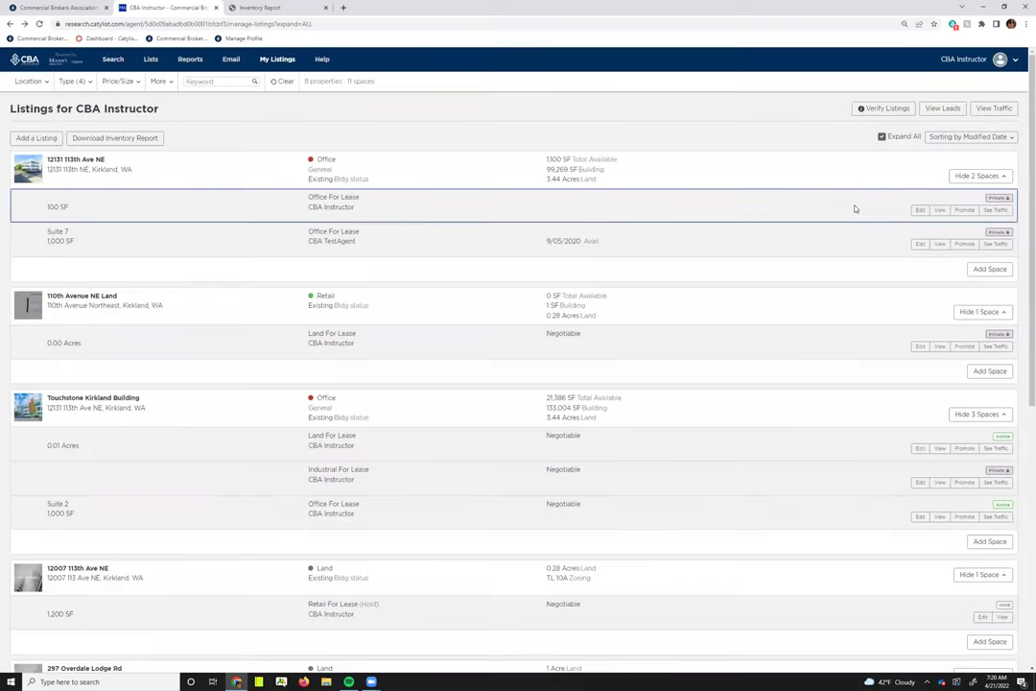
# View the listing traffic for the first property's 100 SF office lease, and return to the listings overview.
pyautogui.click(998, 210)
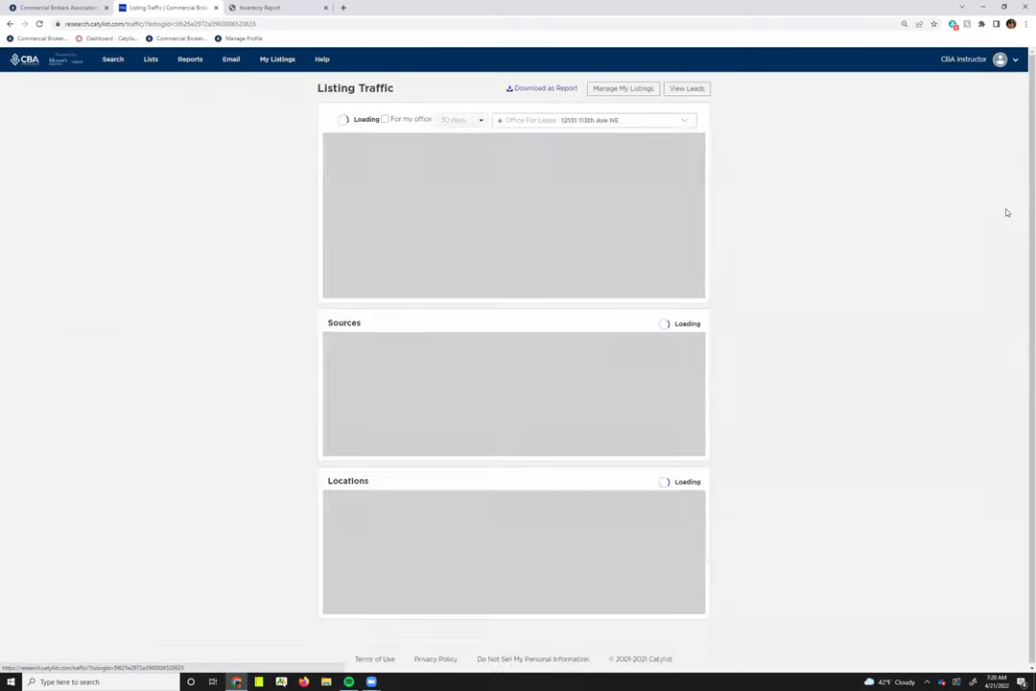
pyautogui.click(9, 24)
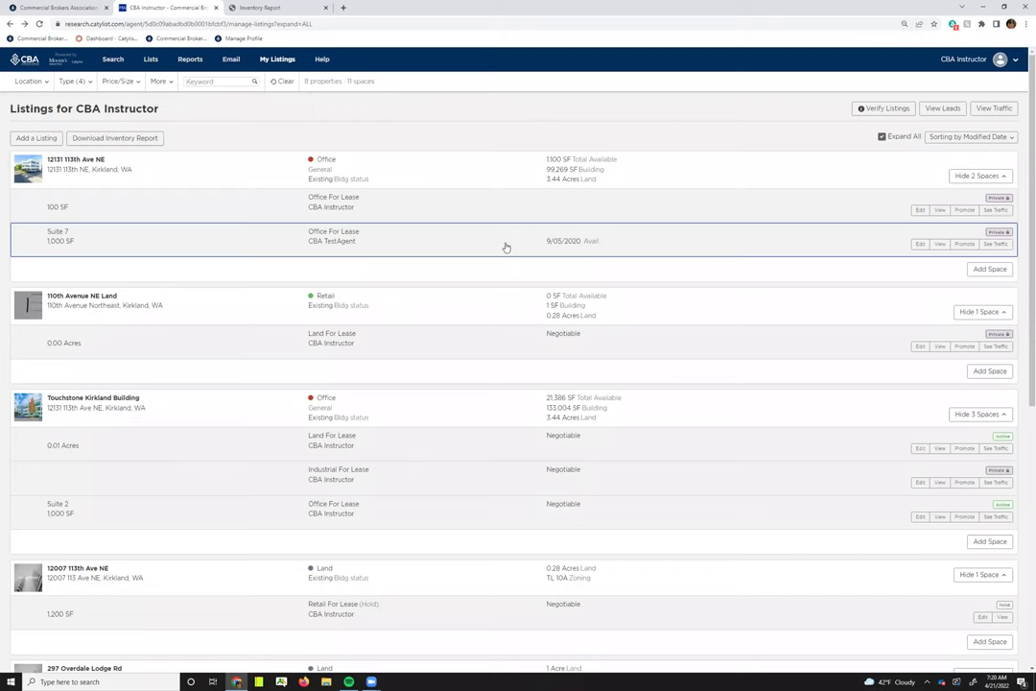
# Start adding a new space to the first listed office property.
pyautogui.click(1000, 273)
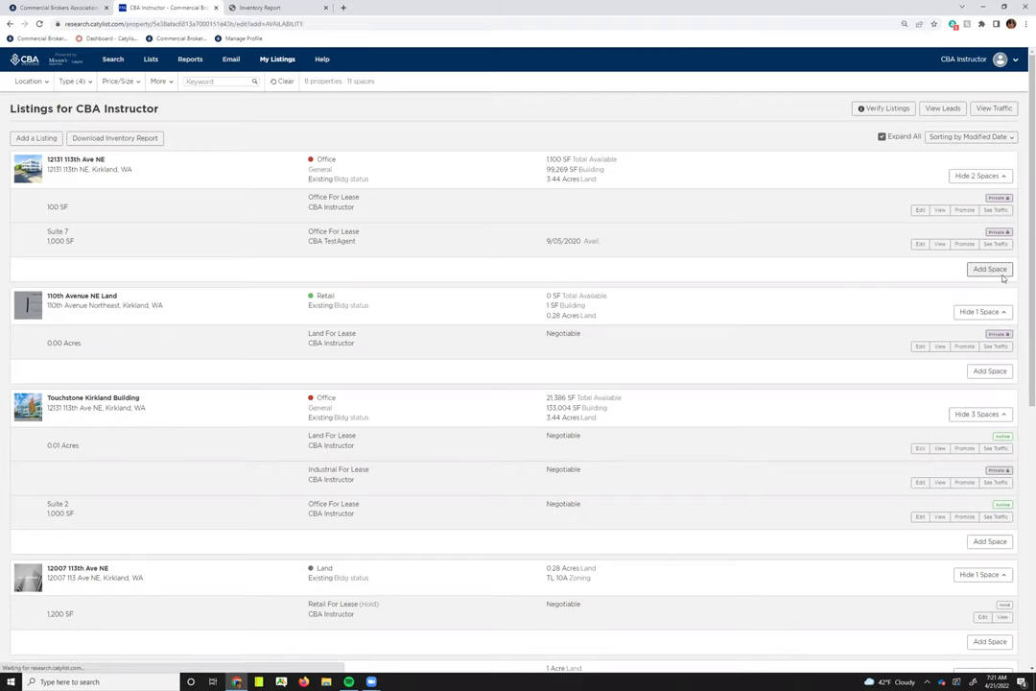